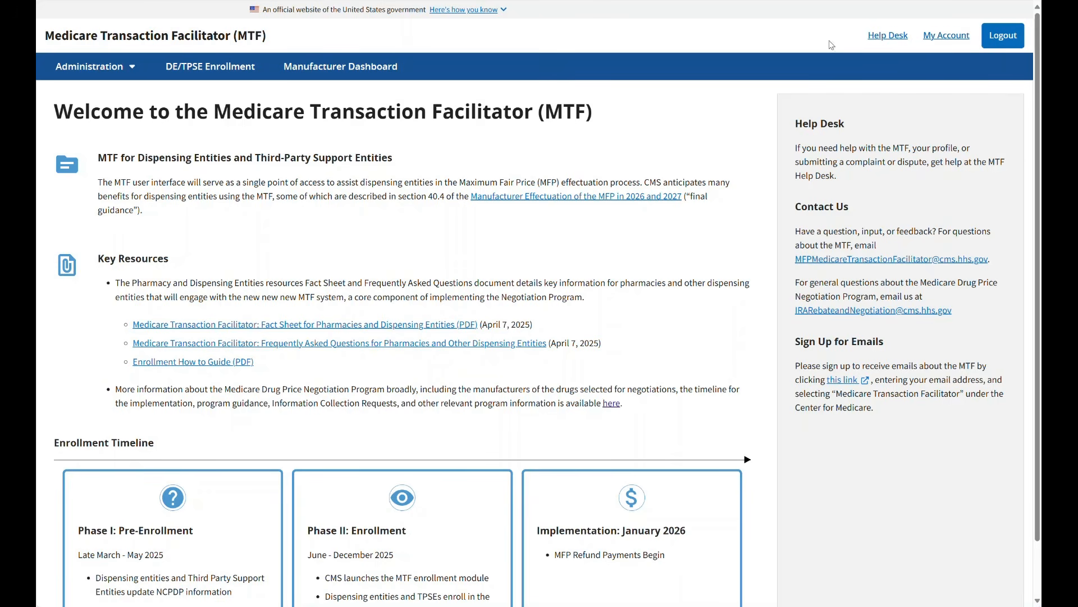
Step: View the MTF Help Desk contact information and close it
{"action": "left_click", "coordinate": [887, 35]}
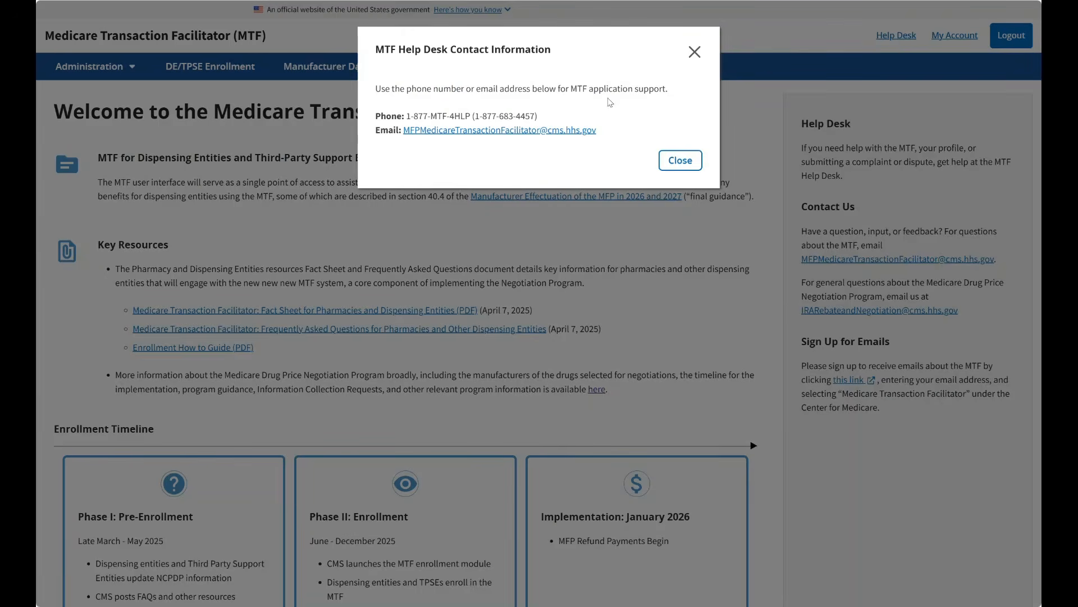
{"action": "left_click", "coordinate": [677, 163]}
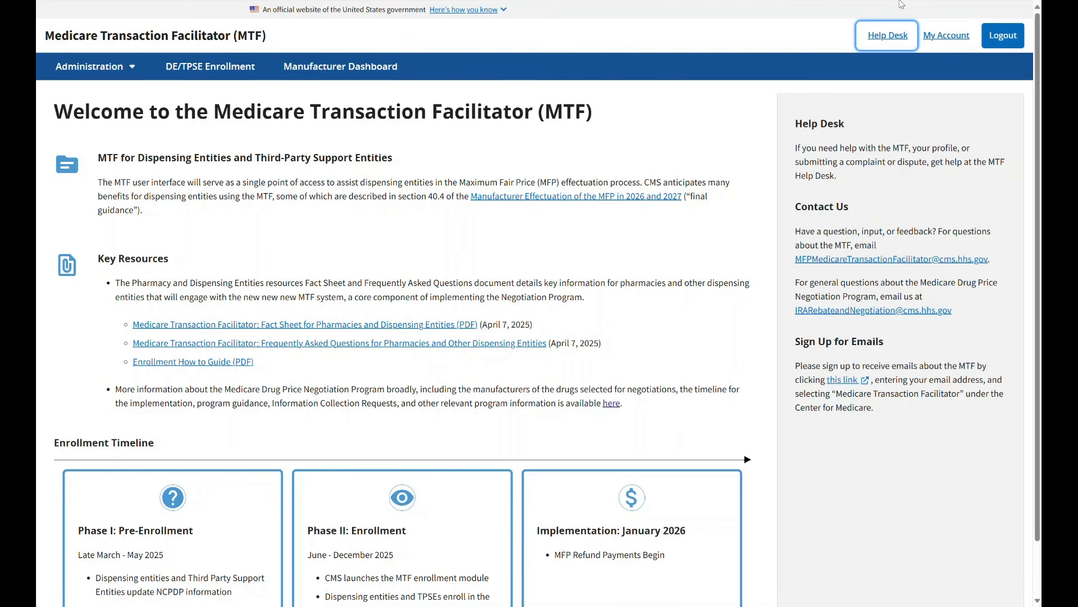
Step: Review the account's MTF profile, its managed settings in CMS IDM, and the choices for the current organization
{"action": "left_click", "coordinate": [935, 32]}
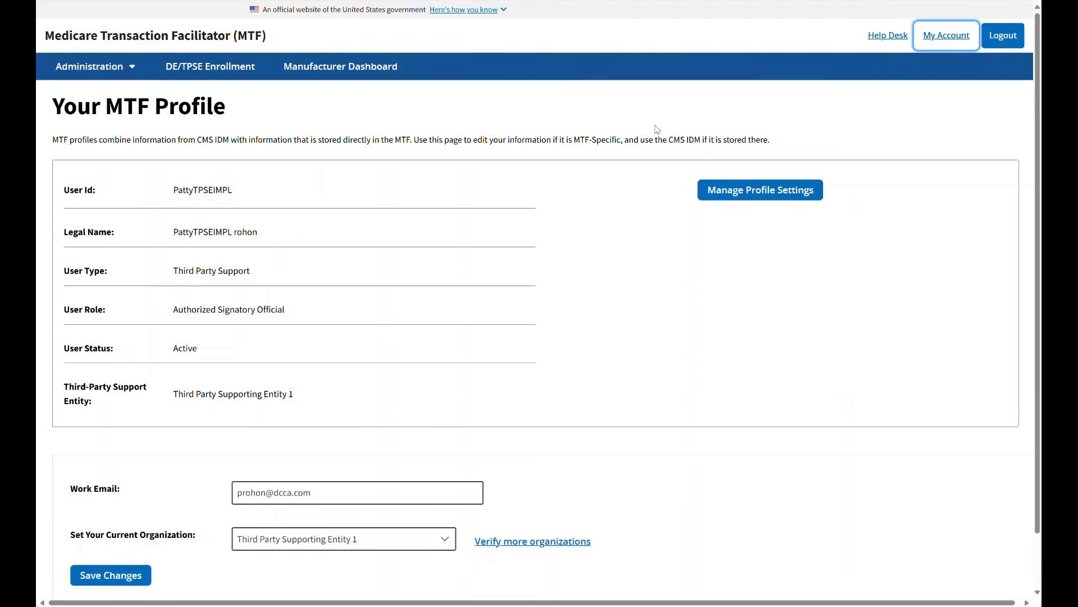
{"action": "left_click", "coordinate": [762, 191]}
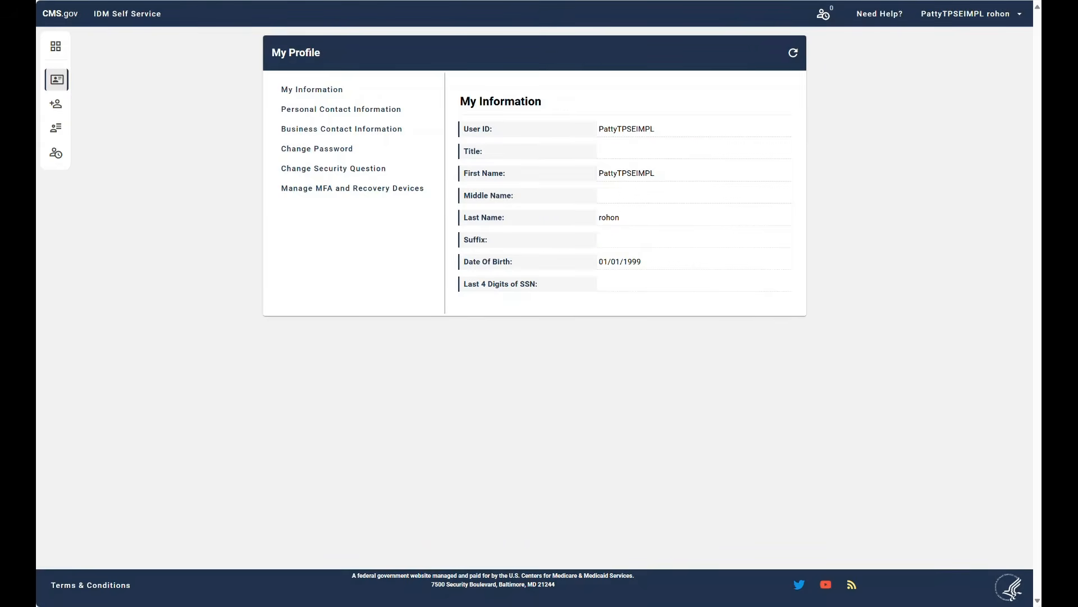
{"action": "key", "text": "ctrl+w"}
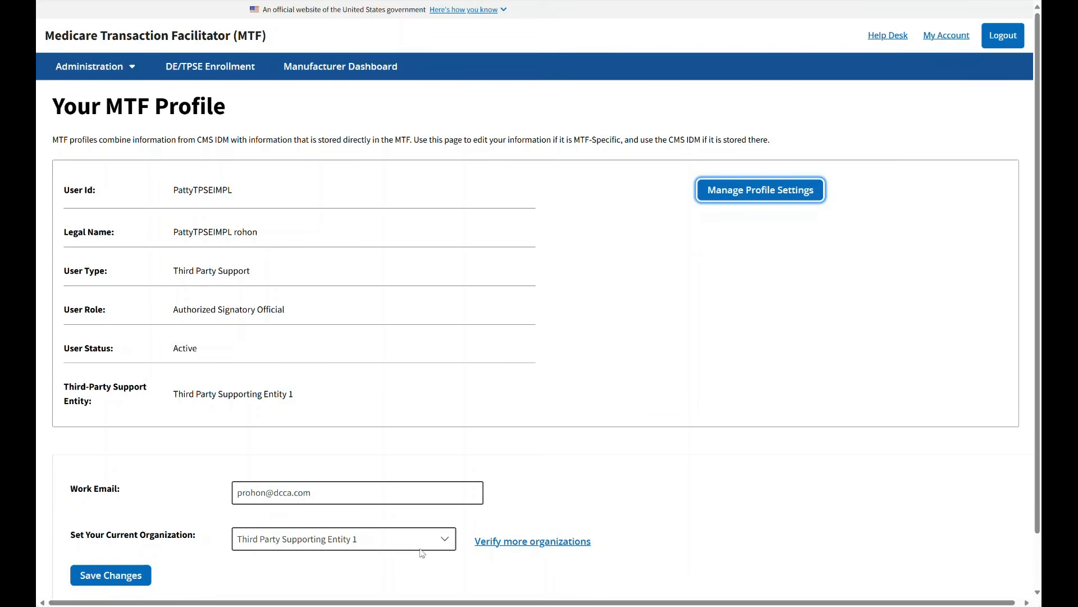
{"action": "left_click", "coordinate": [443, 541]}
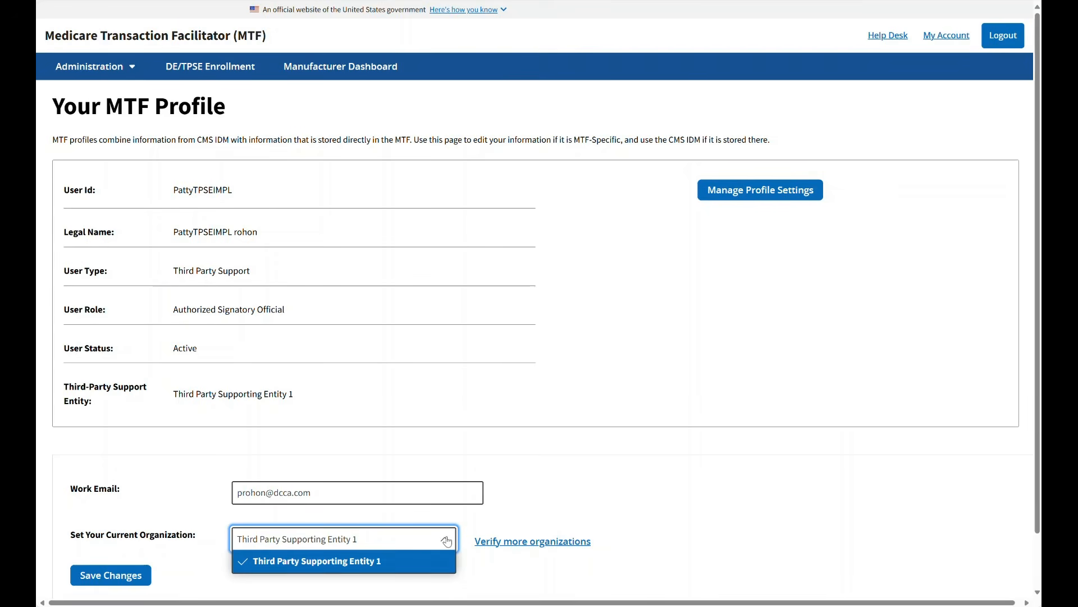
{"action": "left_click", "coordinate": [446, 541]}
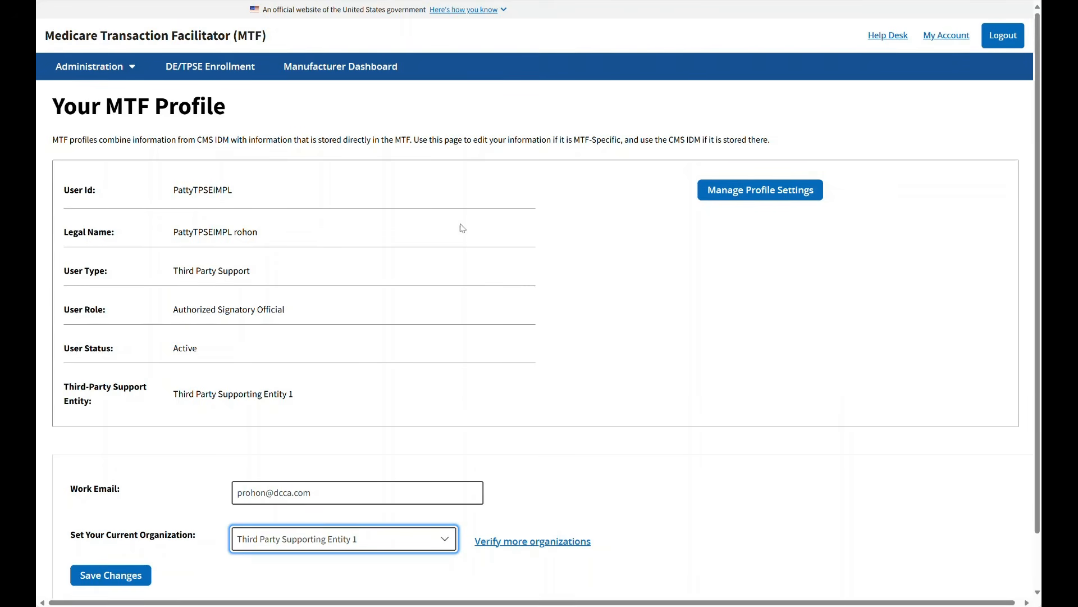
Step: Look through the administration pages for searching users, inviting a user, and searching invitations
{"action": "left_click", "coordinate": [79, 71]}
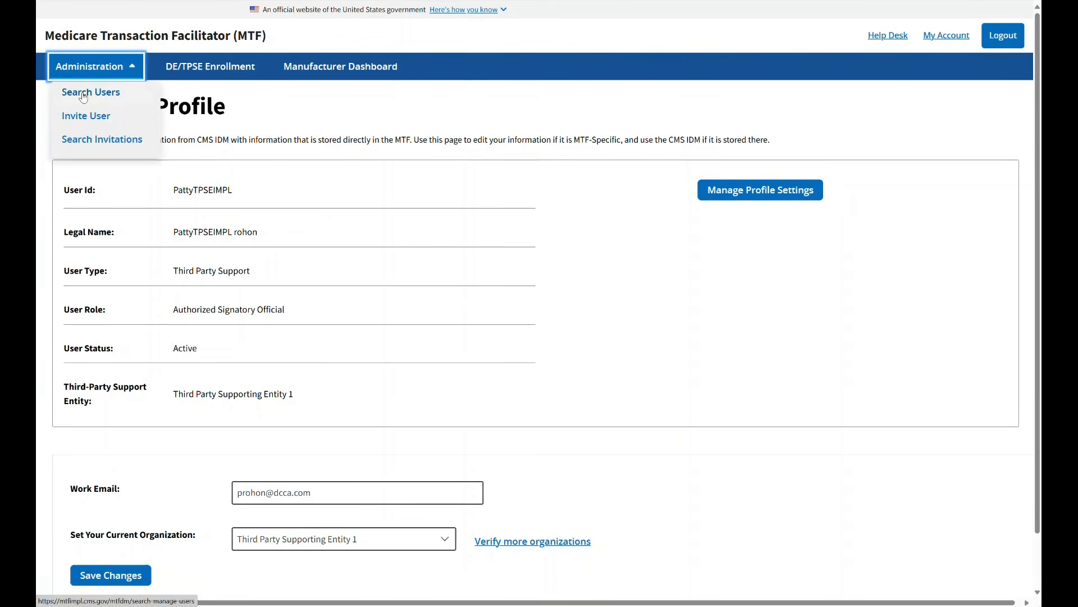
{"action": "left_click", "coordinate": [84, 92]}
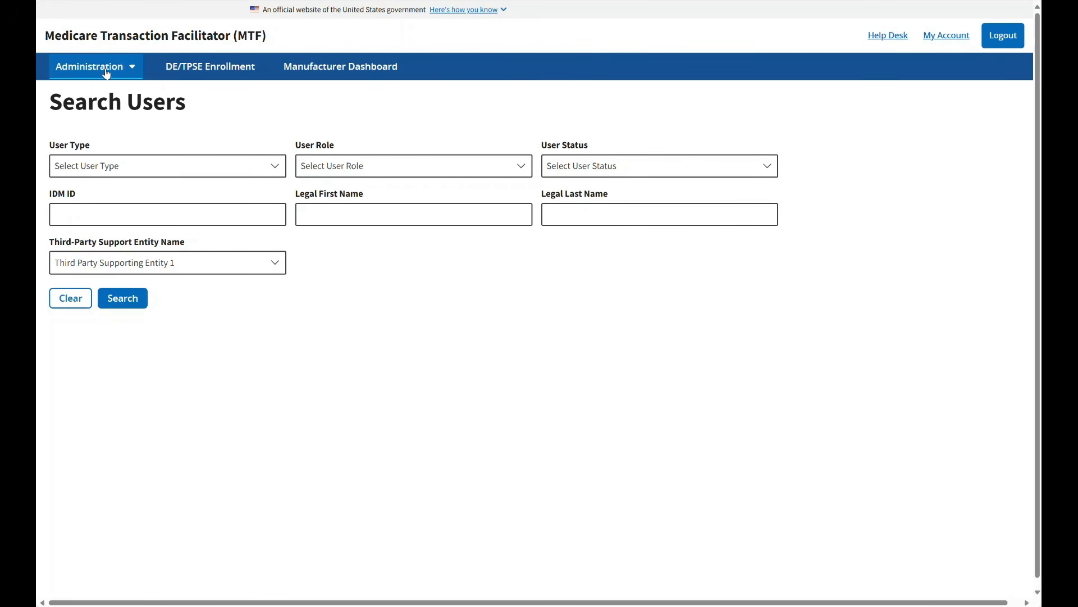
{"action": "left_click", "coordinate": [107, 73]}
{"action": "left_click", "coordinate": [93, 122]}
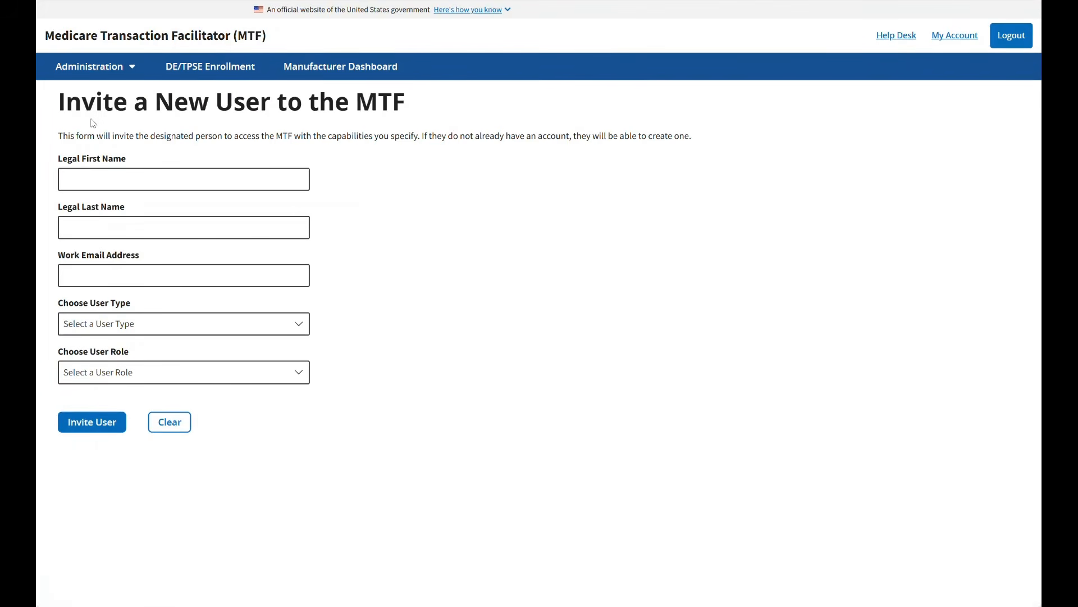
{"action": "left_click", "coordinate": [91, 68]}
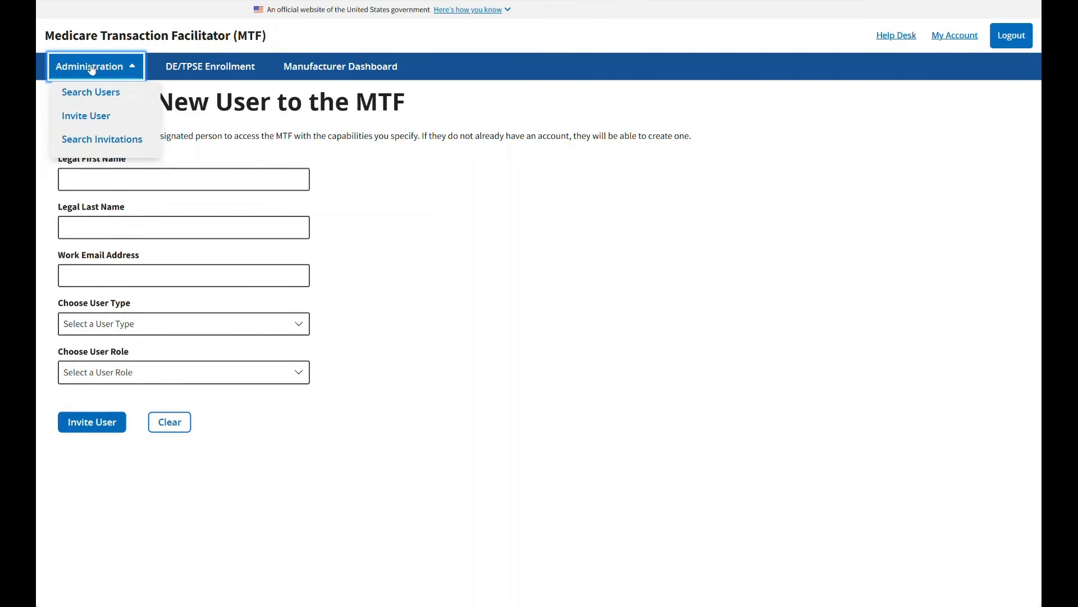
{"action": "left_click", "coordinate": [92, 143]}
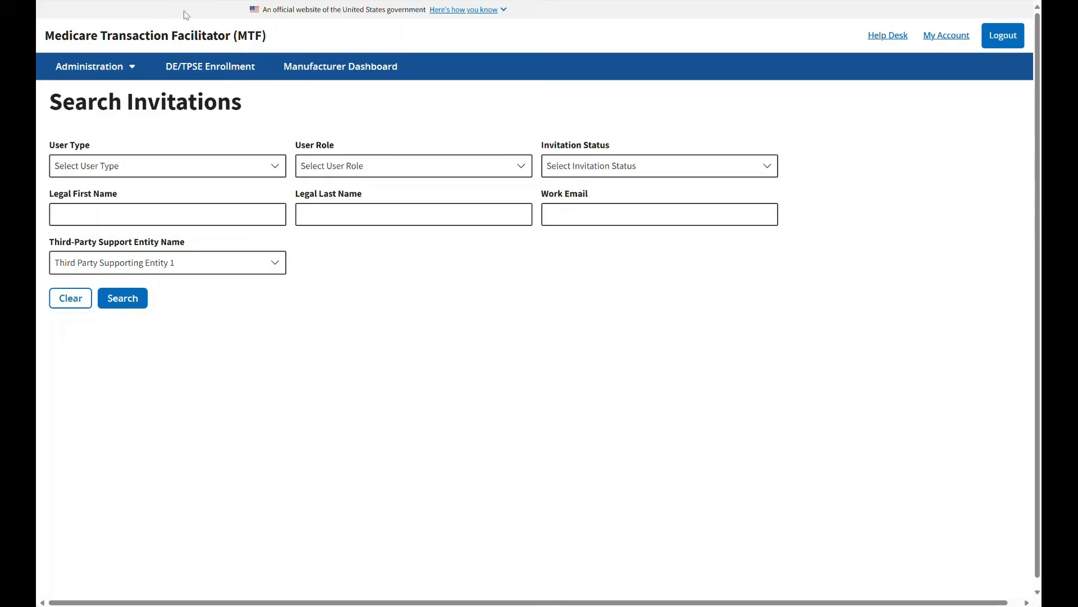
Step: Begin the third-party support entity enrollment form for the TPSE profile Third Party Supporting Entity 1
{"action": "left_click", "coordinate": [219, 70]}
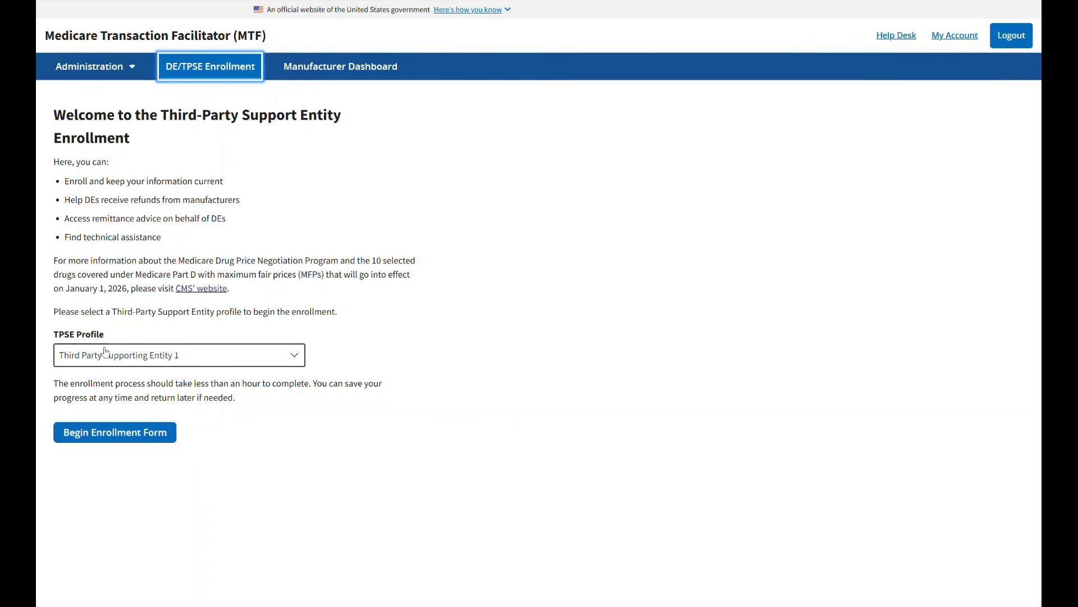
{"action": "left_click", "coordinate": [284, 359]}
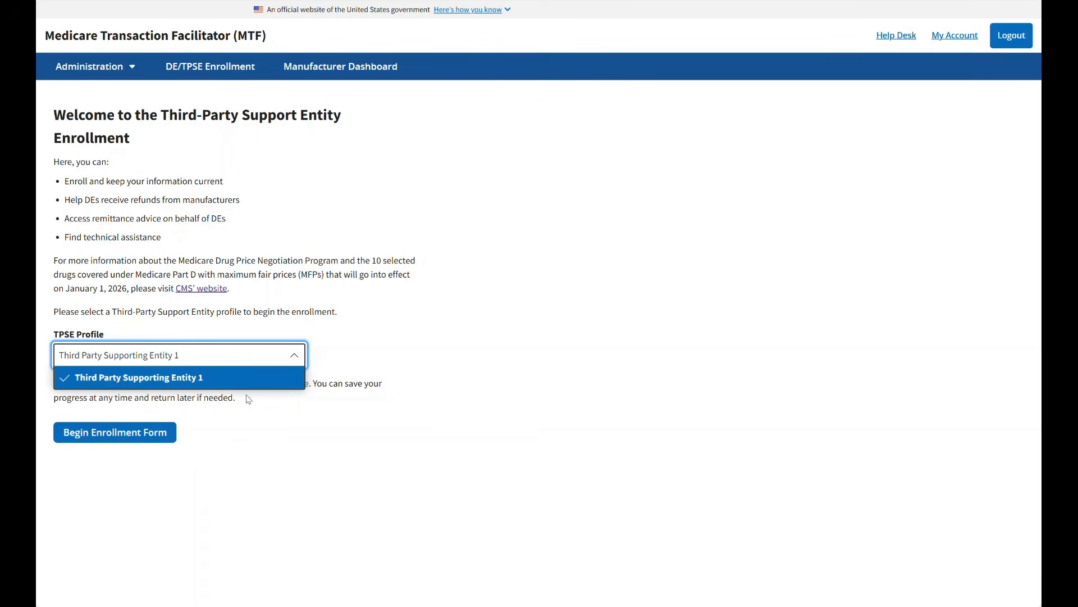
{"action": "left_click", "coordinate": [167, 354]}
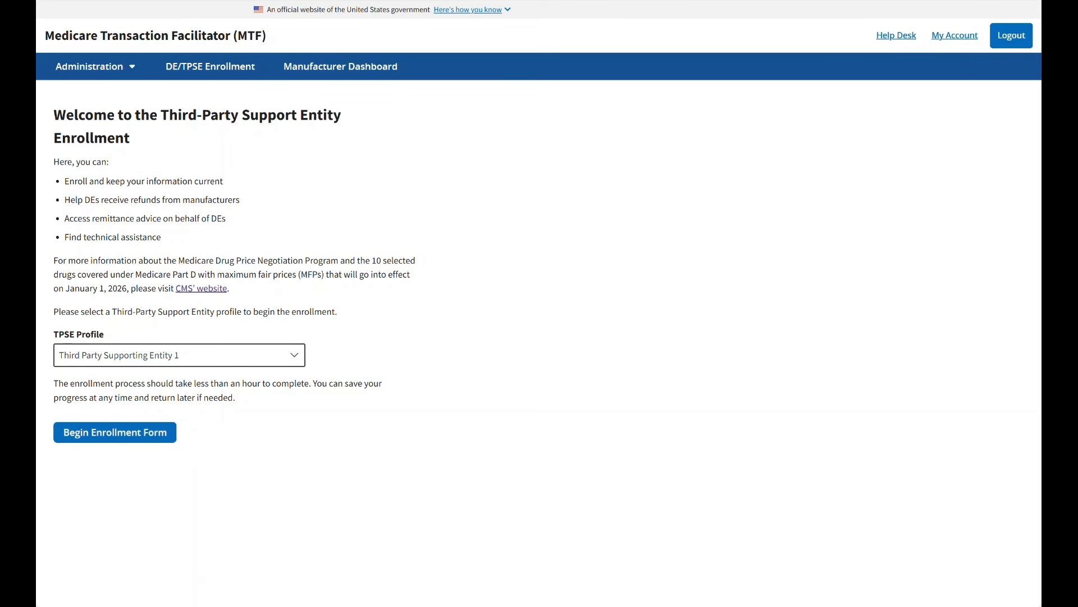
{"action": "left_click", "coordinate": [116, 433]}
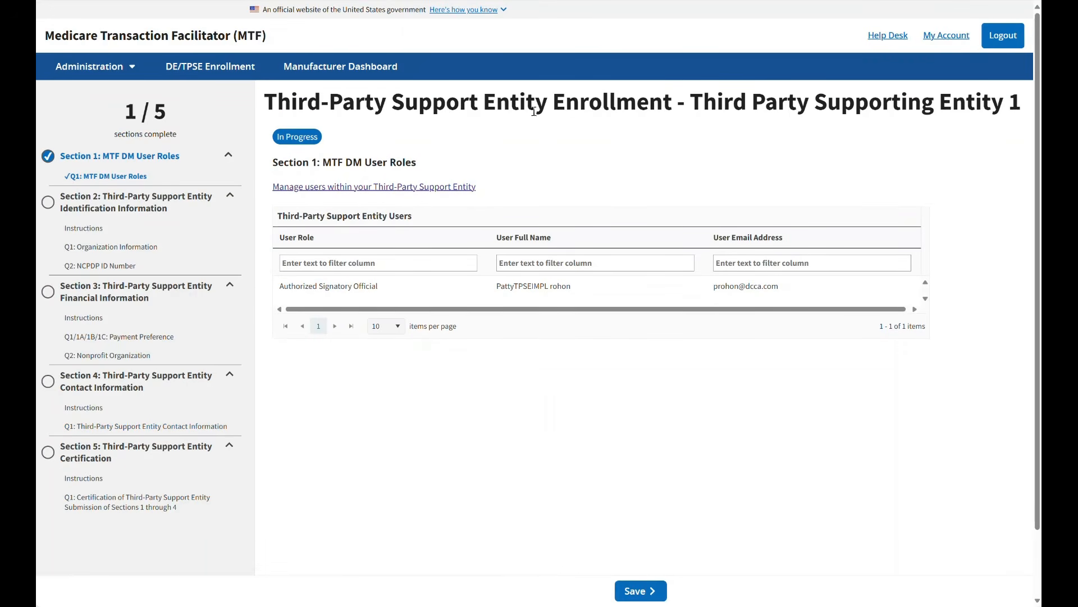
{"action": "left_click_drag", "start_coordinate": [692, 100], "coordinate": [1028, 104]}
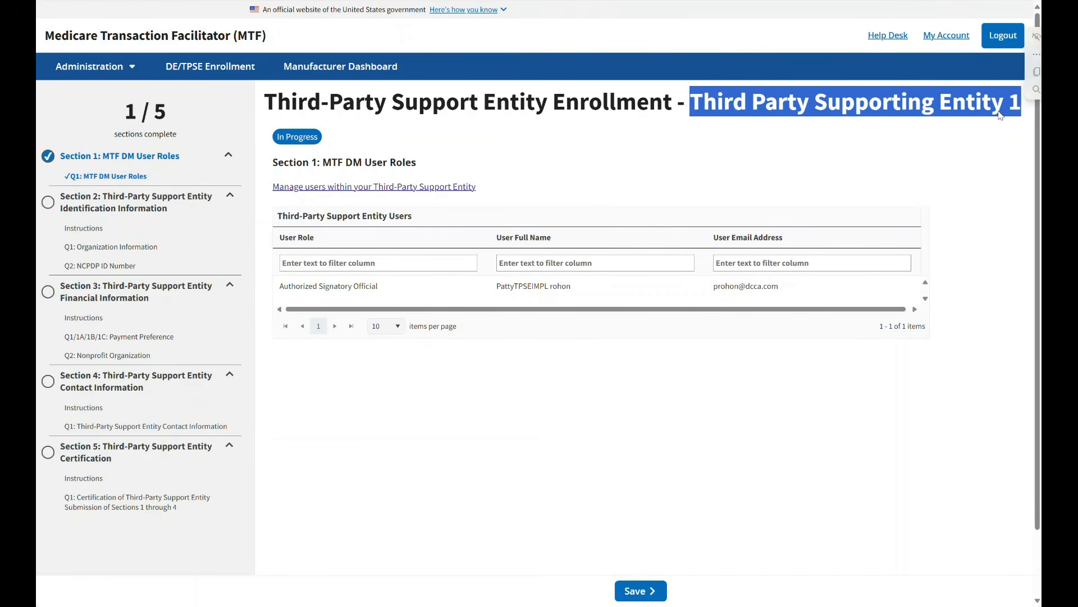
{"action": "left_click", "coordinate": [382, 133]}
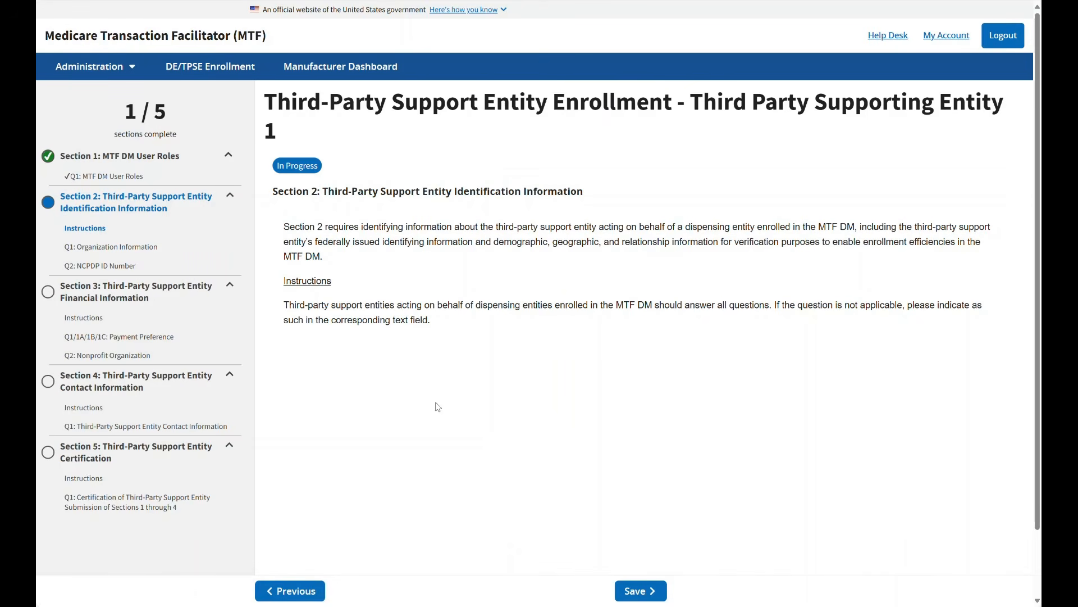
Step: Start a new business entry in the Section 2 organization information and fill it with the last-used saved "test business" details
{"action": "left_click", "coordinate": [638, 589]}
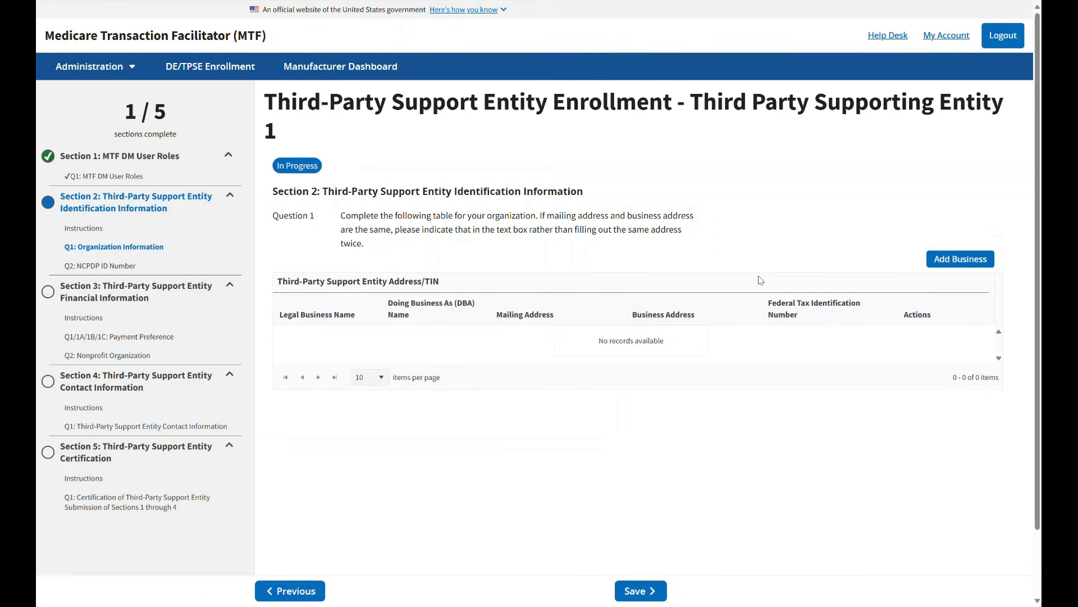
{"action": "left_click", "coordinate": [954, 262]}
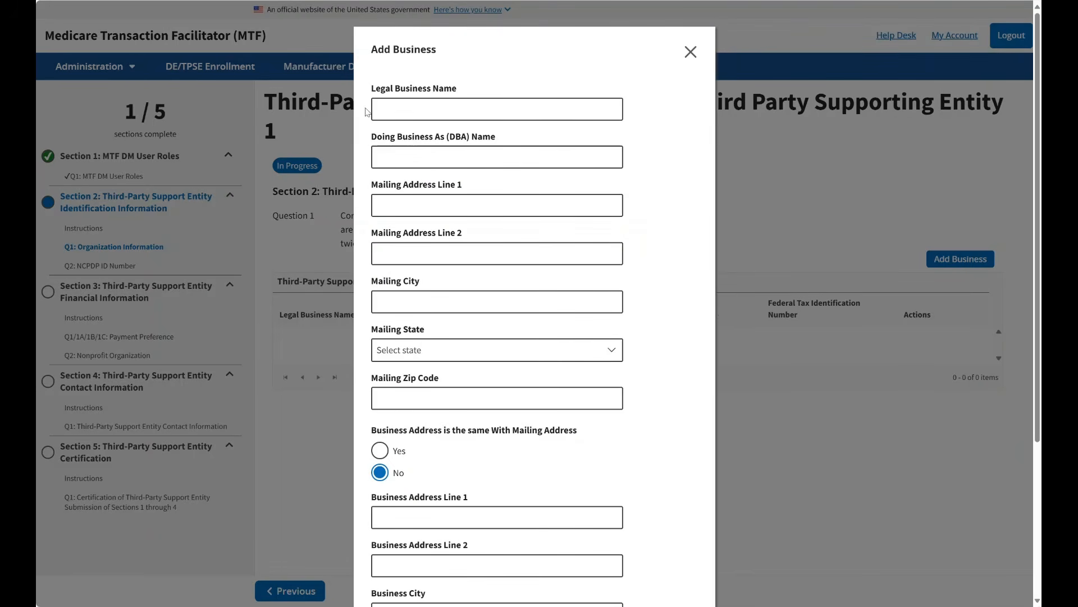
{"action": "left_click", "coordinate": [398, 107]}
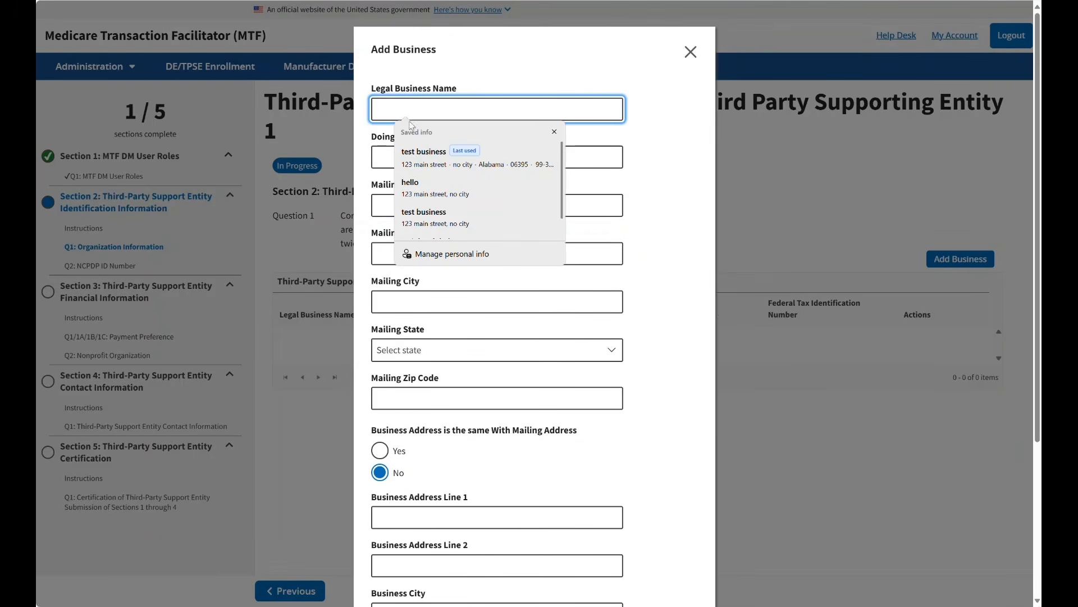
{"action": "left_click", "coordinate": [423, 158]}
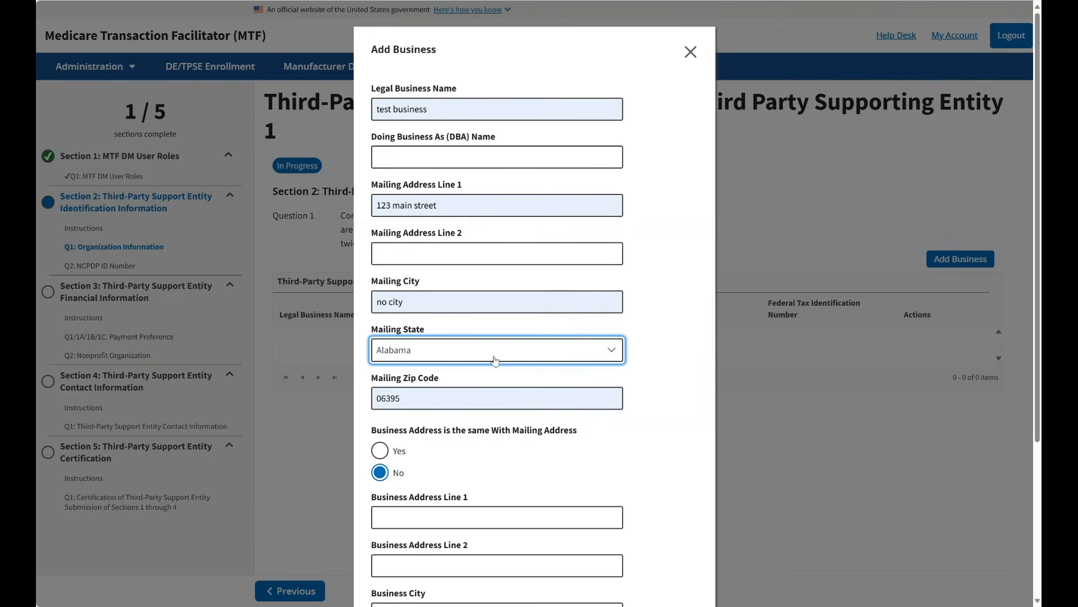
Step: Mark the business address as the same as the mailing address, and add and save the business
{"action": "scroll", "coordinate": [494, 359], "scroll_direction": "down", "scroll_amount": 2}
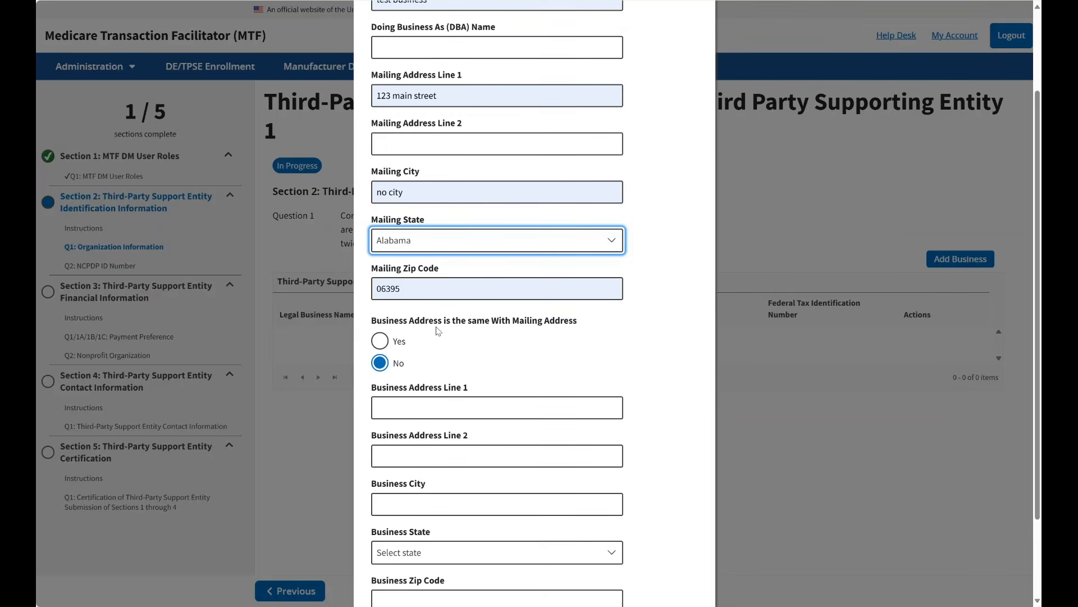
{"action": "left_click", "coordinate": [381, 342]}
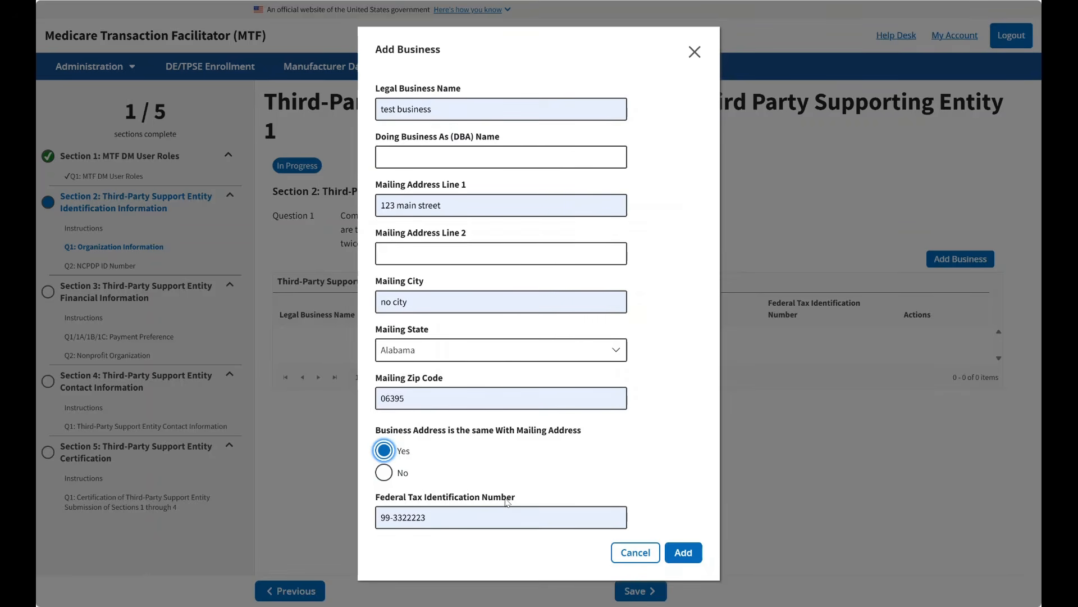
{"action": "left_click", "coordinate": [384, 475]}
{"action": "scroll", "coordinate": [494, 466], "scroll_direction": "down", "scroll_amount": 2}
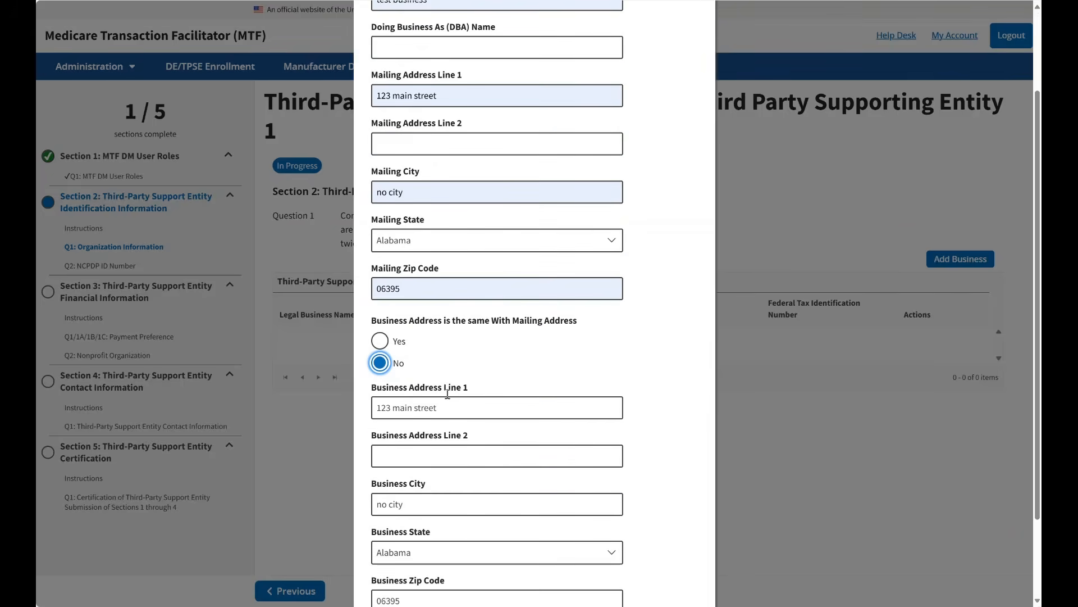
{"action": "scroll", "coordinate": [453, 492], "scroll_direction": "down", "scroll_amount": 2}
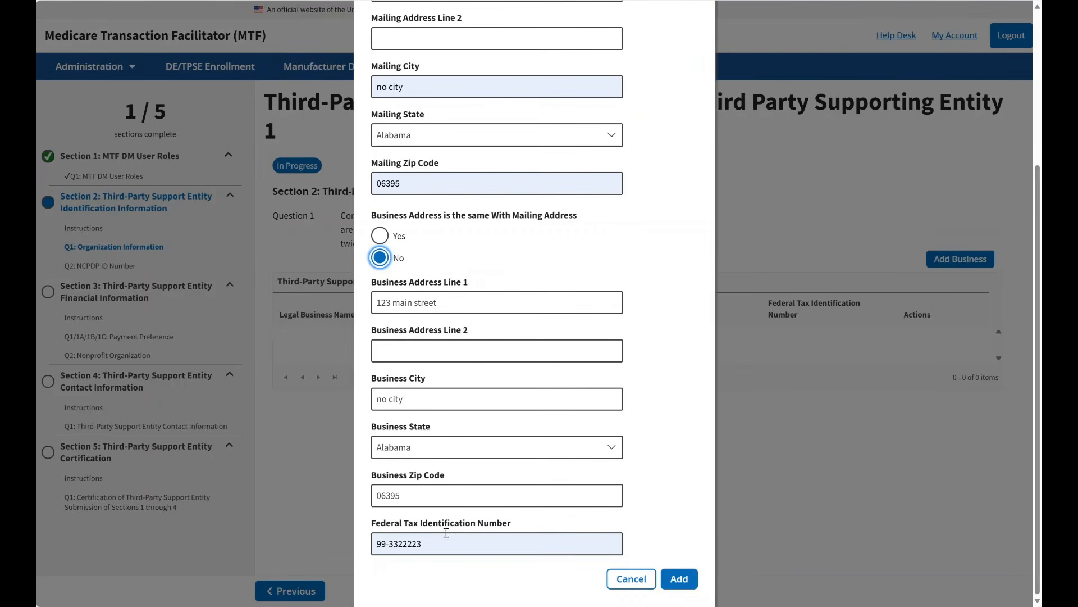
{"action": "left_click", "coordinate": [381, 236]}
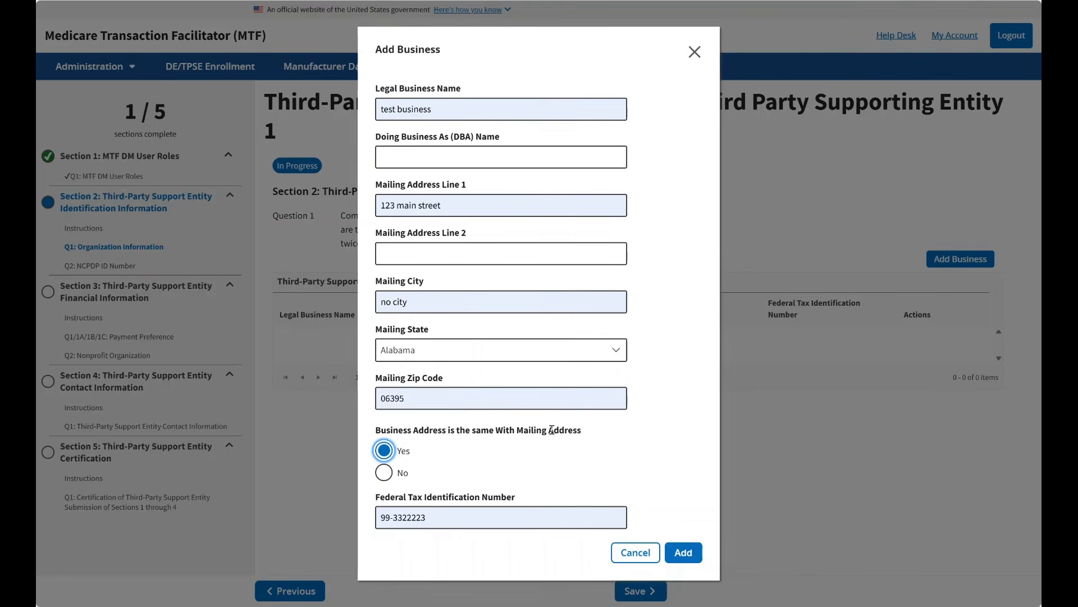
{"action": "left_click", "coordinate": [683, 553]}
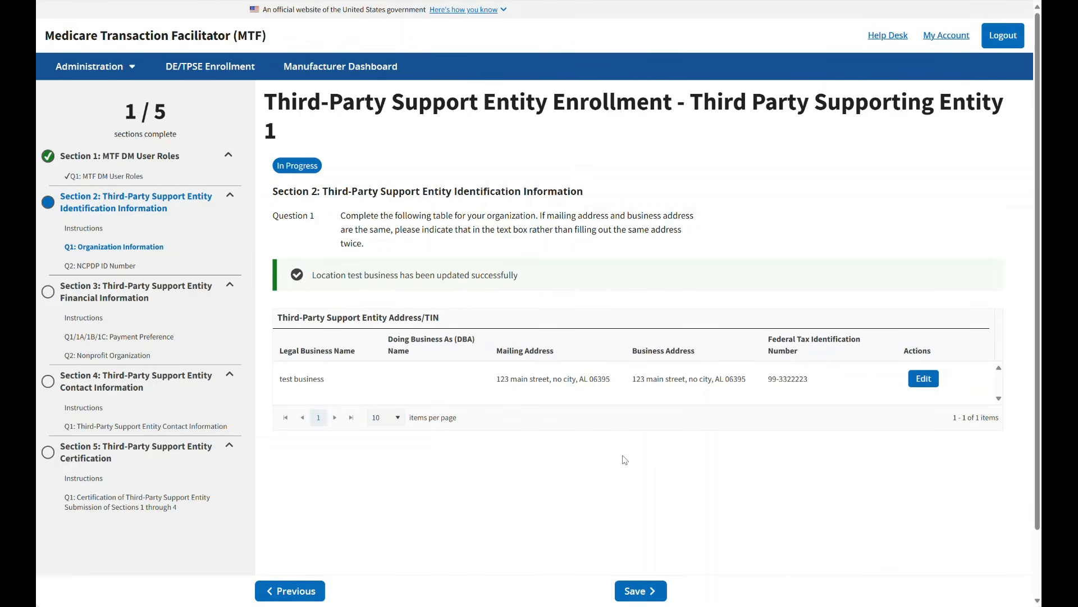
{"action": "left_click", "coordinate": [639, 594]}
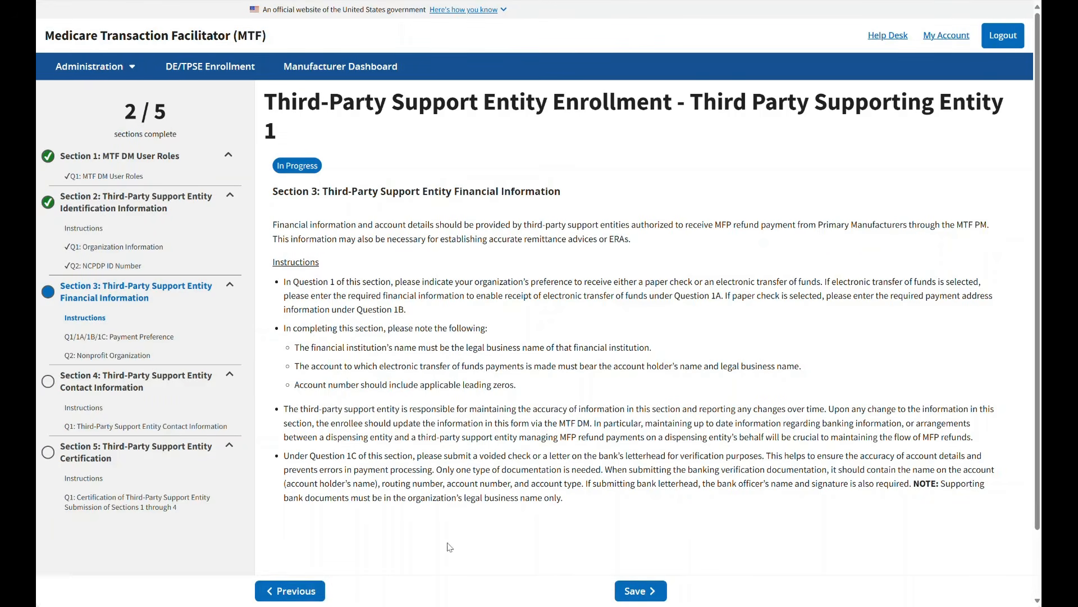
Step: Set the Section 3 MFP Refund Payment Preference to Electronic transfer of funds and review the required bank fields and document upload area
{"action": "left_click", "coordinate": [628, 594]}
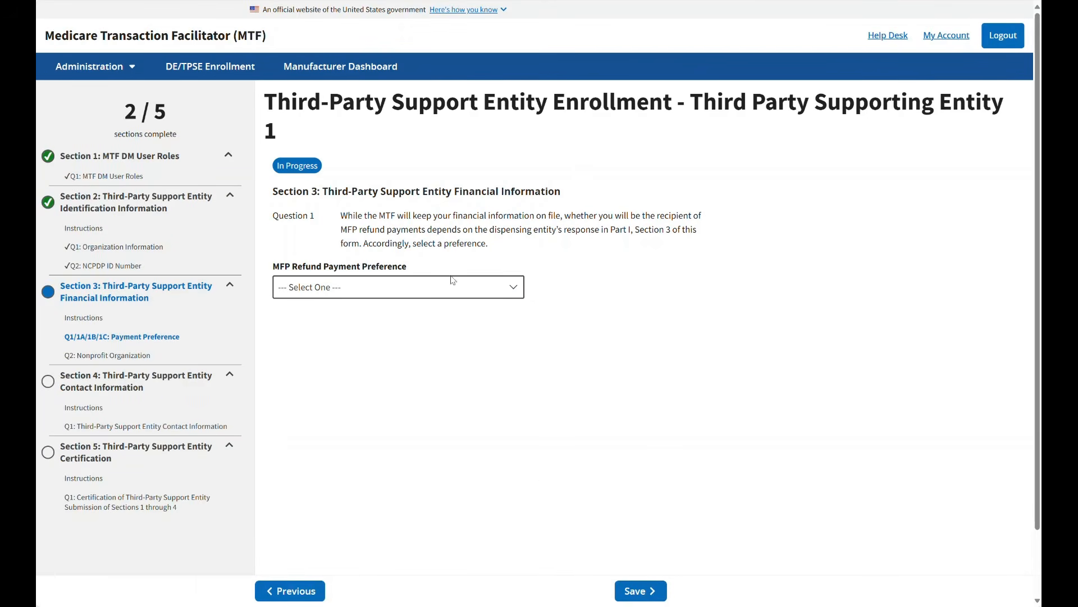
{"action": "left_click", "coordinate": [514, 292]}
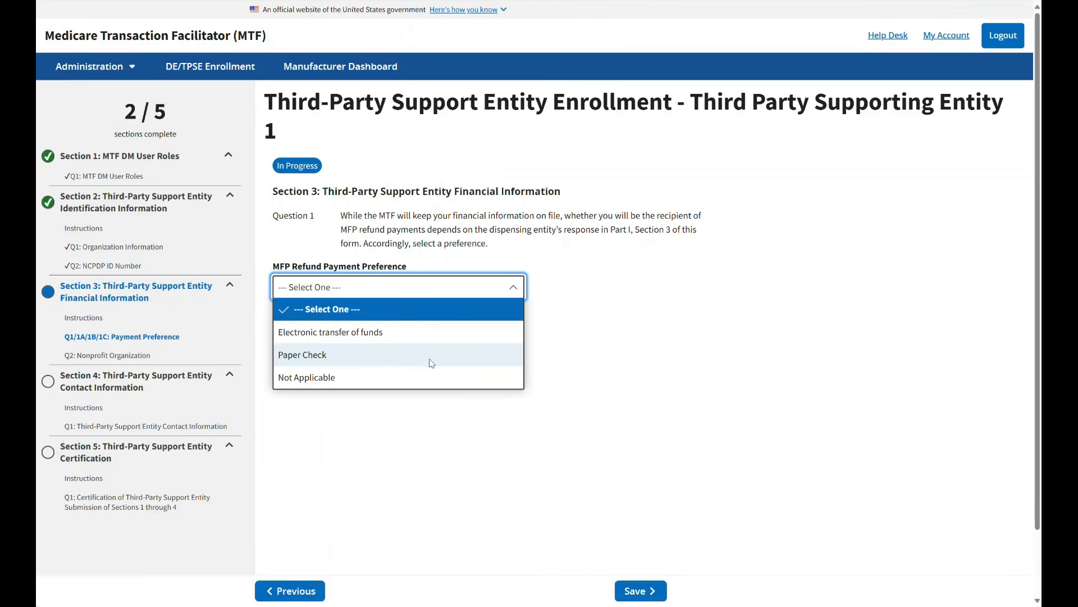
{"action": "left_click", "coordinate": [329, 336]}
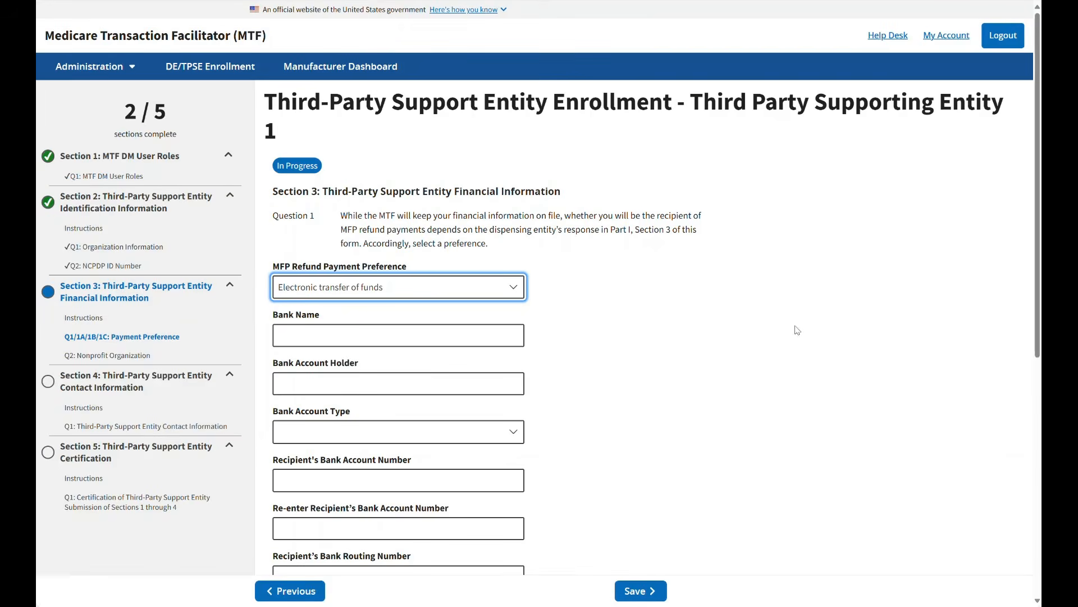
{"action": "scroll", "coordinate": [891, 315], "scroll_direction": "down", "scroll_amount": 5}
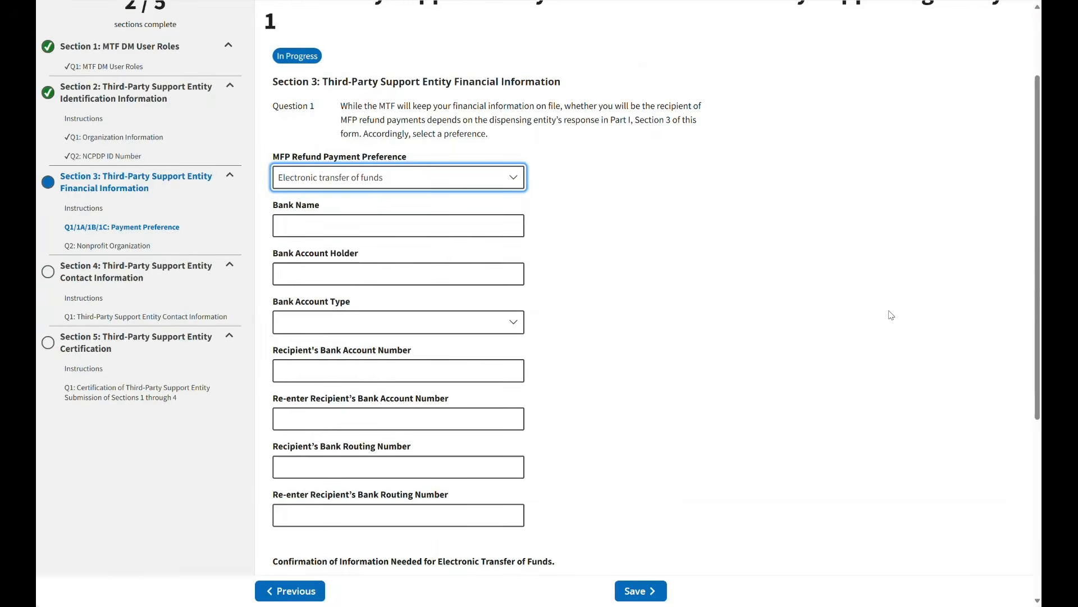
{"action": "scroll", "coordinate": [891, 315], "scroll_direction": "up", "scroll_amount": 2}
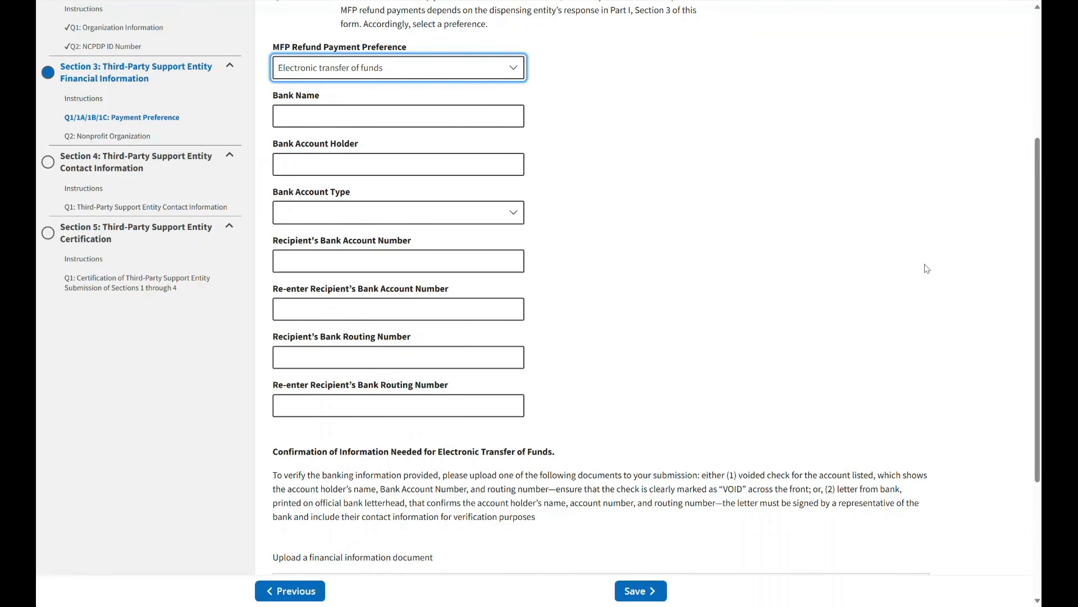
{"action": "scroll", "coordinate": [926, 270], "scroll_direction": "down", "scroll_amount": 3}
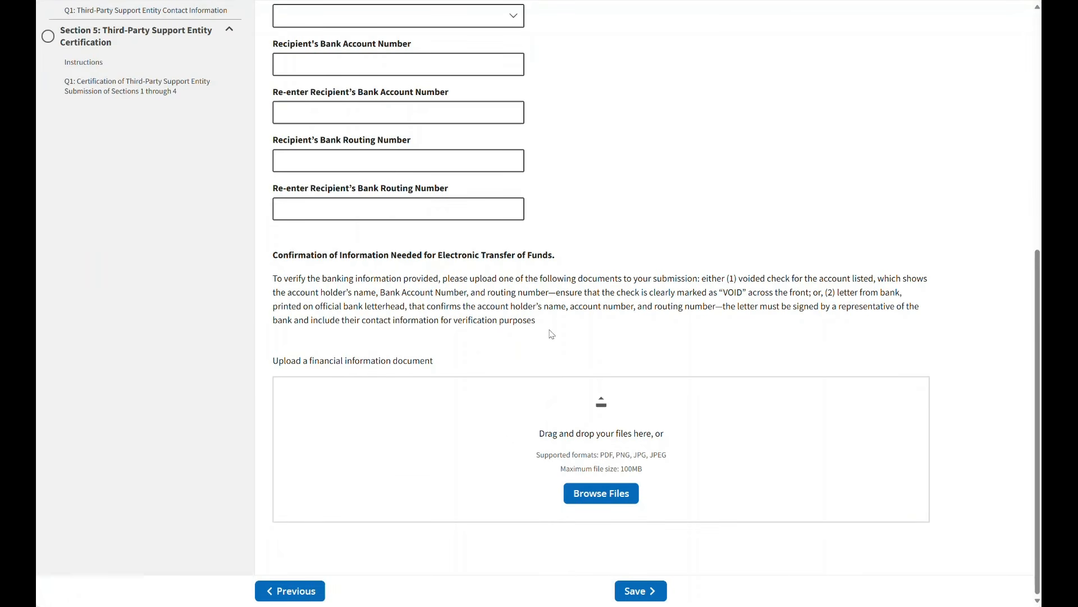
Step: Change the Section 3 MFP Refund Payment Preference to Paper Check and review the payment and remittance address fields
{"action": "scroll", "coordinate": [593, 310], "scroll_direction": "up", "scroll_amount": 6}
{"action": "left_click", "coordinate": [372, 207]}
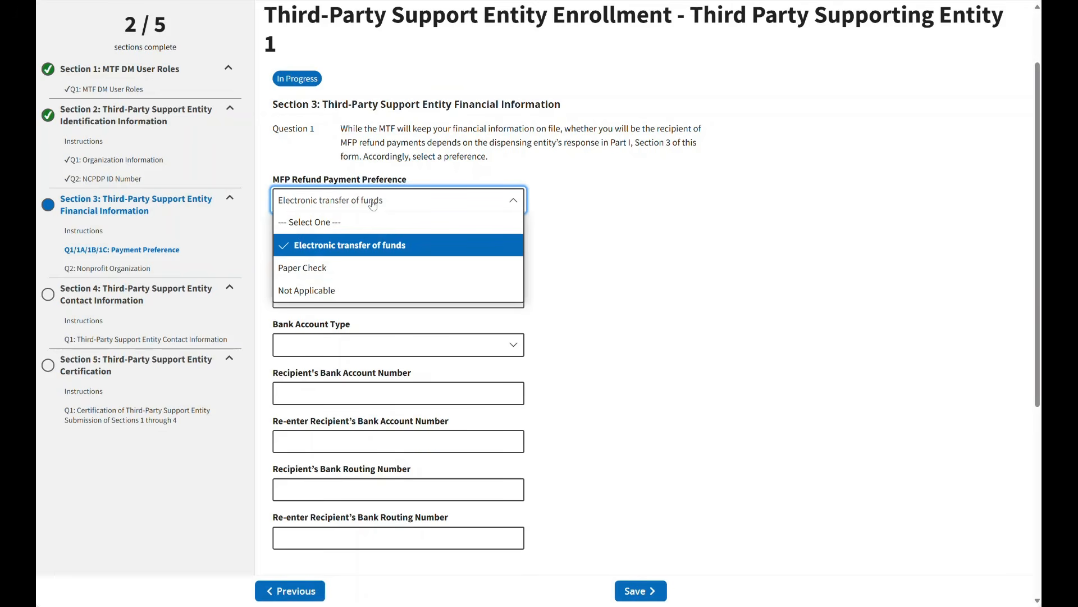
{"action": "left_click", "coordinate": [326, 268]}
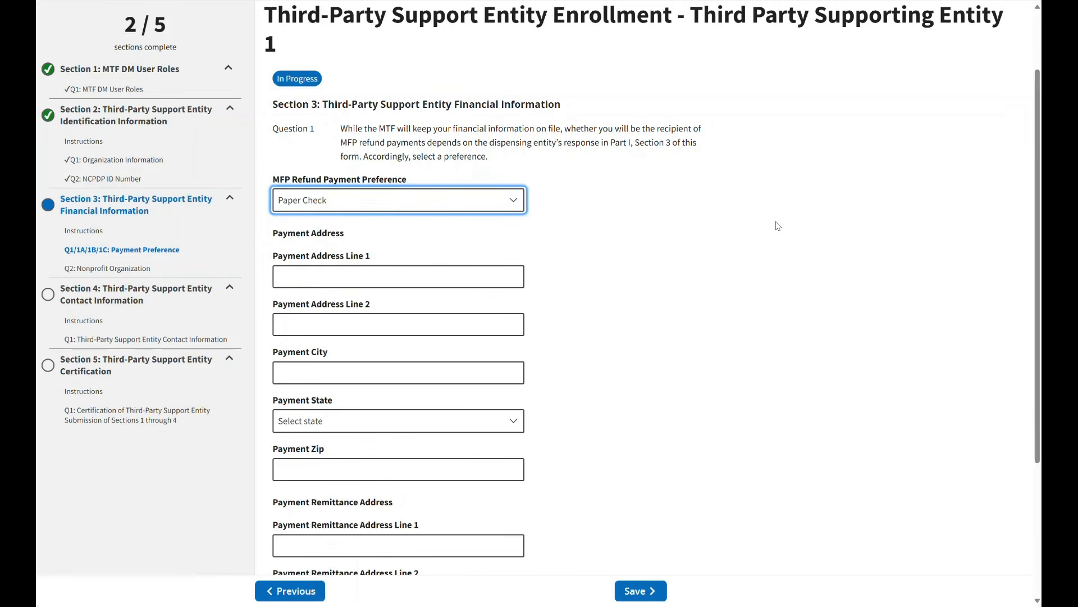
{"action": "scroll", "coordinate": [777, 226], "scroll_direction": "down", "scroll_amount": 1}
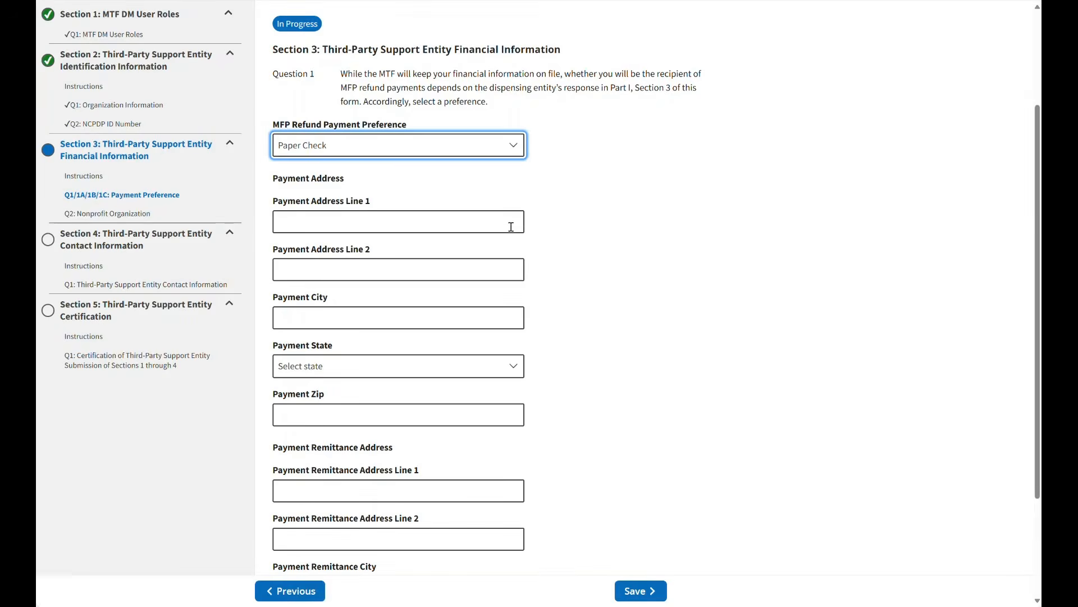
{"action": "scroll", "coordinate": [741, 292], "scroll_direction": "down", "scroll_amount": 3}
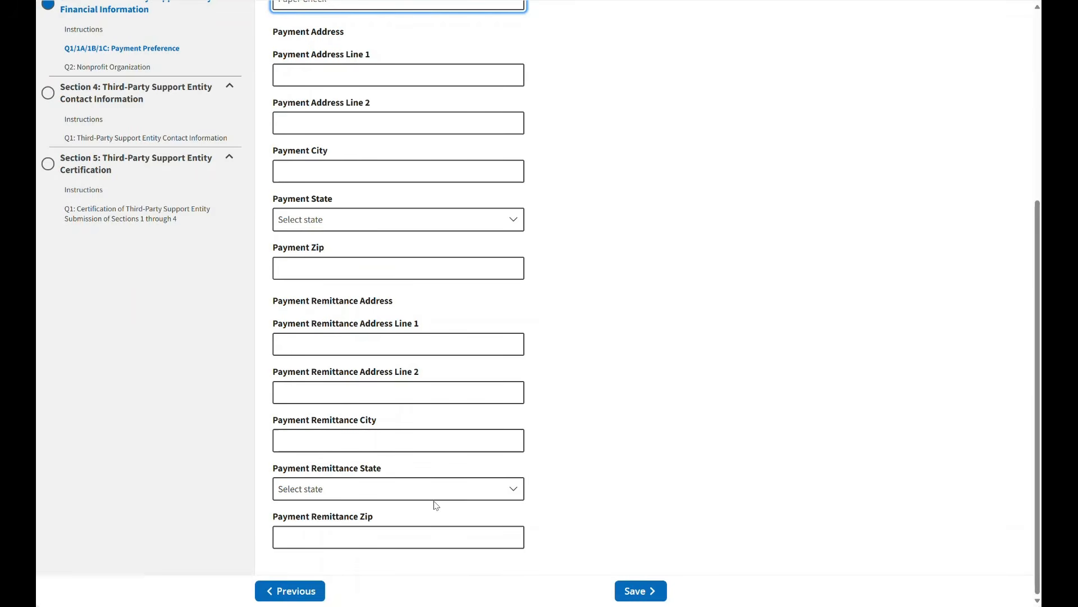
{"action": "scroll", "coordinate": [715, 315], "scroll_direction": "up", "scroll_amount": 2}
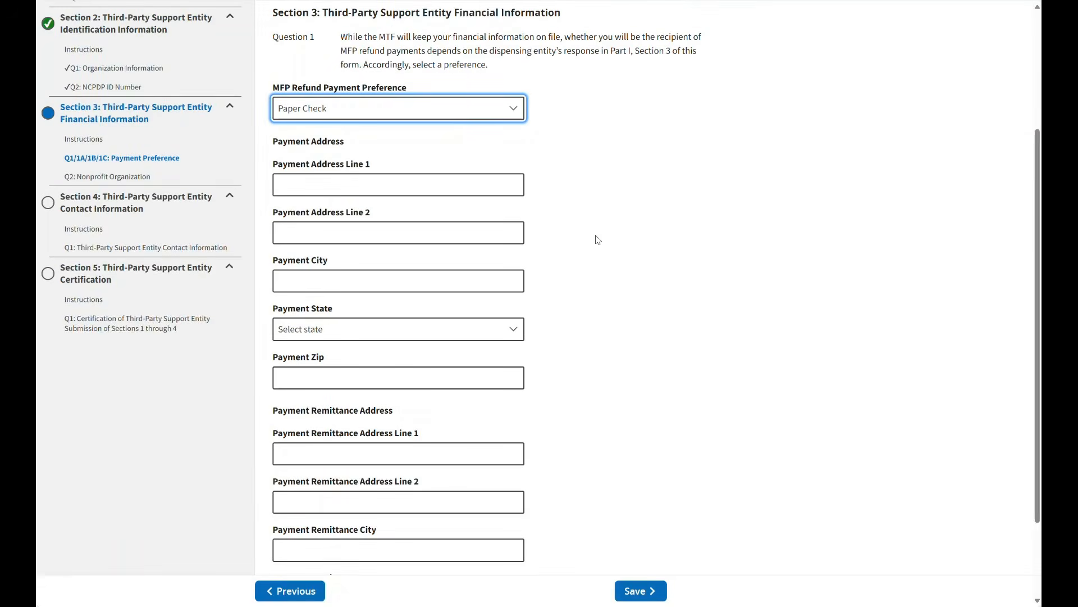
Step: Save the MFP Refund Payment Preference as Not Applicable and answer Yes to the nonprofit organization question
{"action": "left_click", "coordinate": [456, 114]}
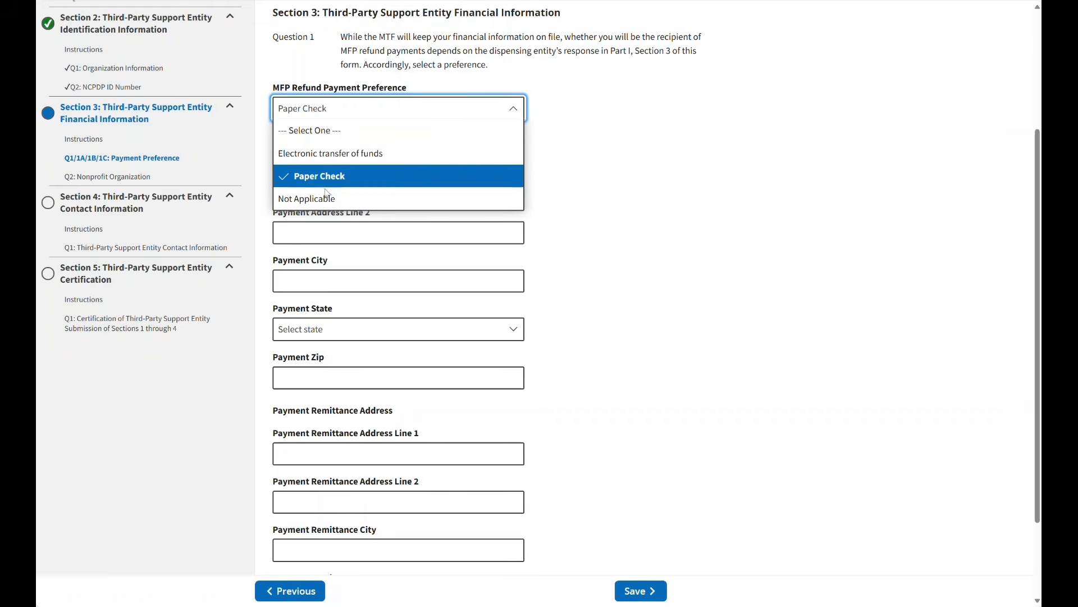
{"action": "left_click", "coordinate": [318, 201]}
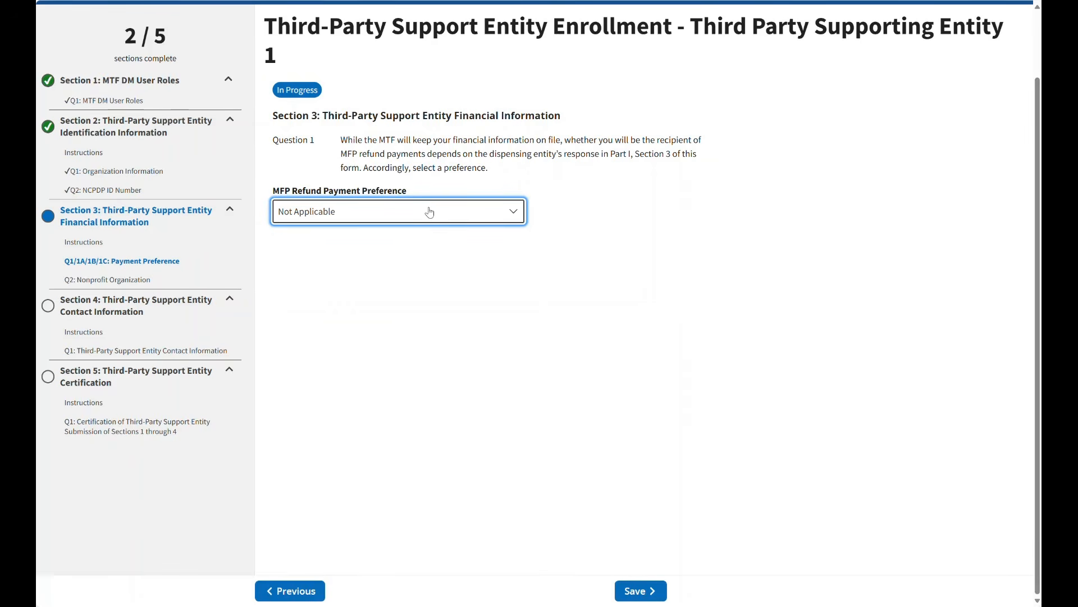
{"action": "left_click", "coordinate": [633, 592]}
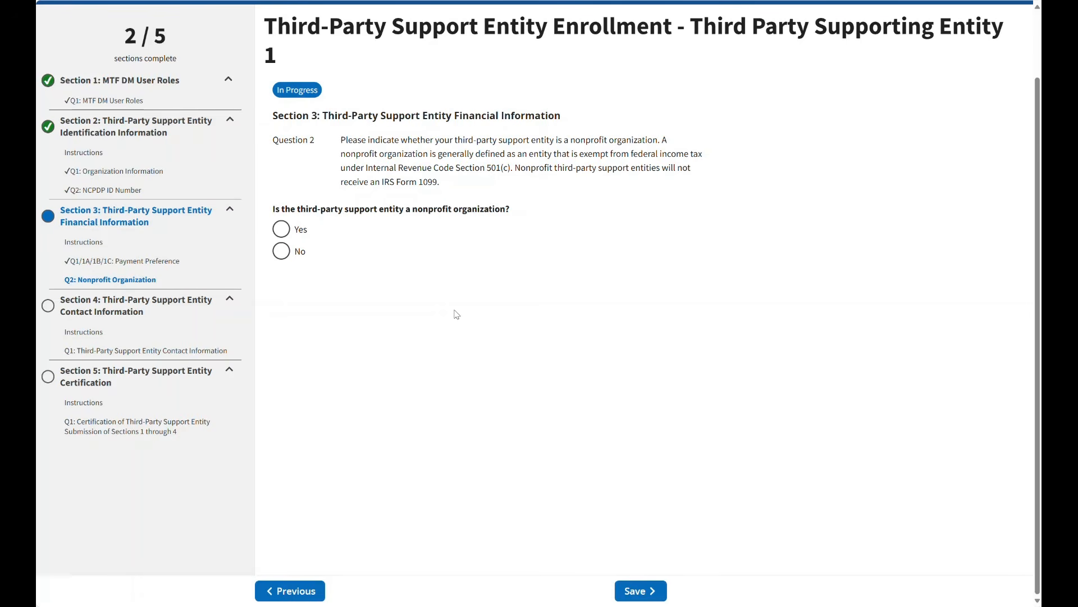
{"action": "left_click", "coordinate": [283, 231]}
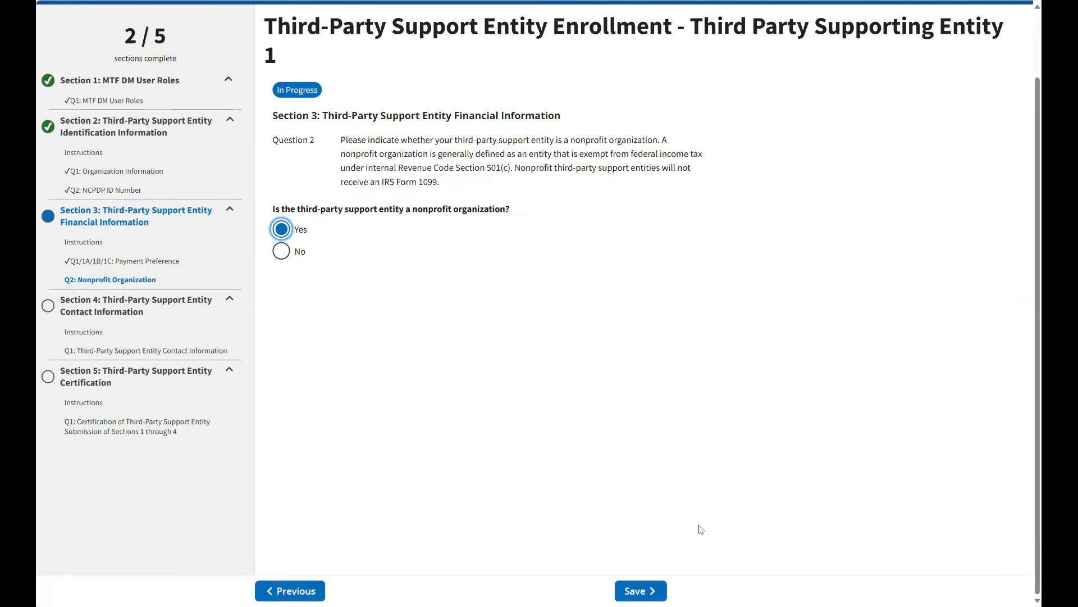
{"action": "left_click", "coordinate": [636, 592]}
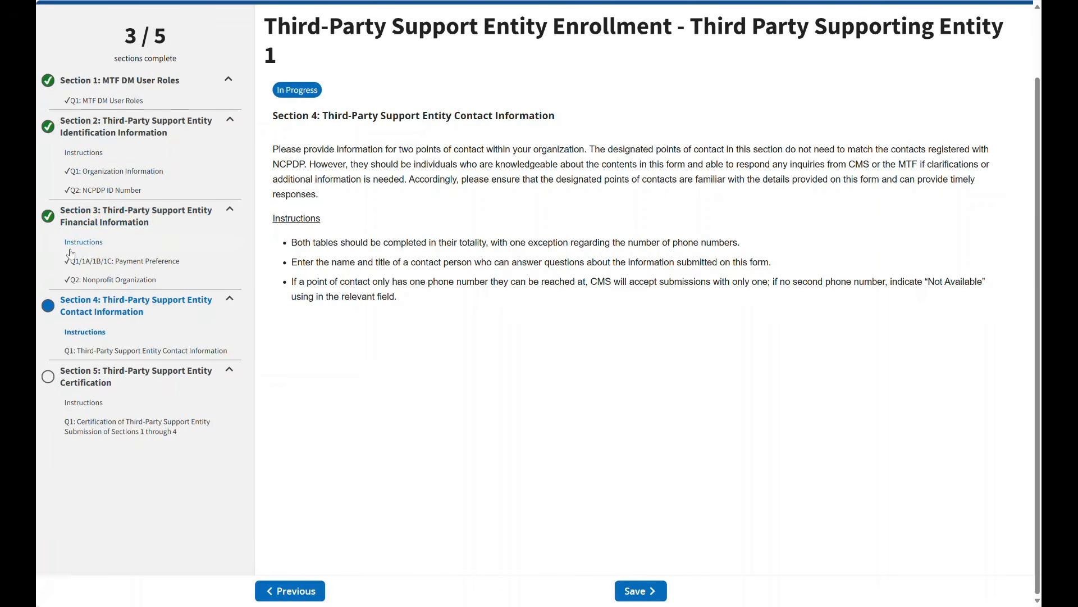
Step: Return to the Section 3 payment preference, review the Paper Check address fields, and reset the preference to Not Applicable
{"action": "left_click", "coordinate": [282, 595]}
{"action": "left_click", "coordinate": [282, 595]}
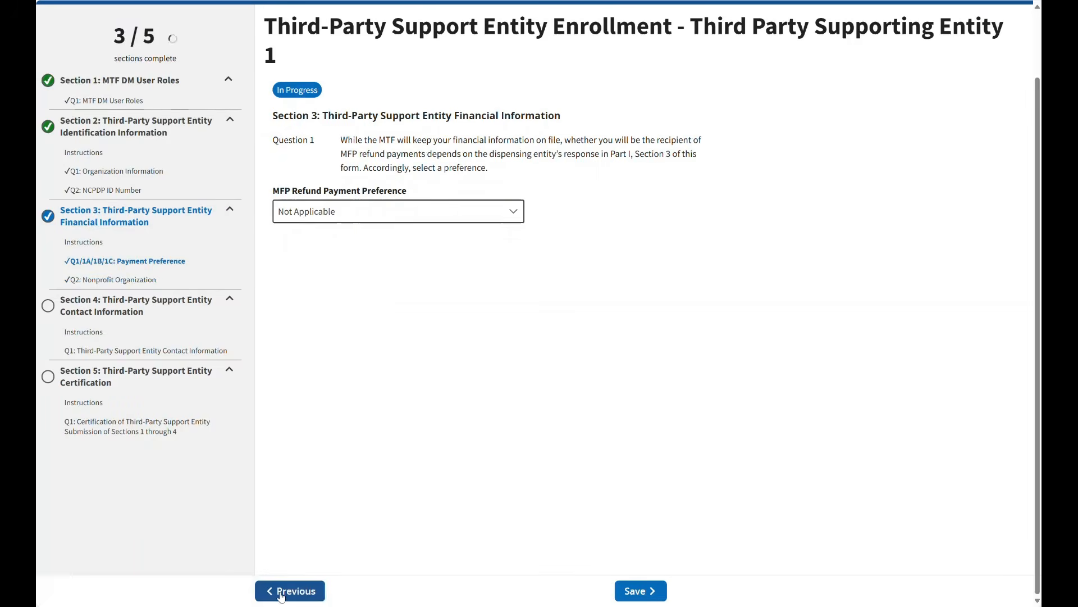
{"action": "left_click", "coordinate": [390, 212]}
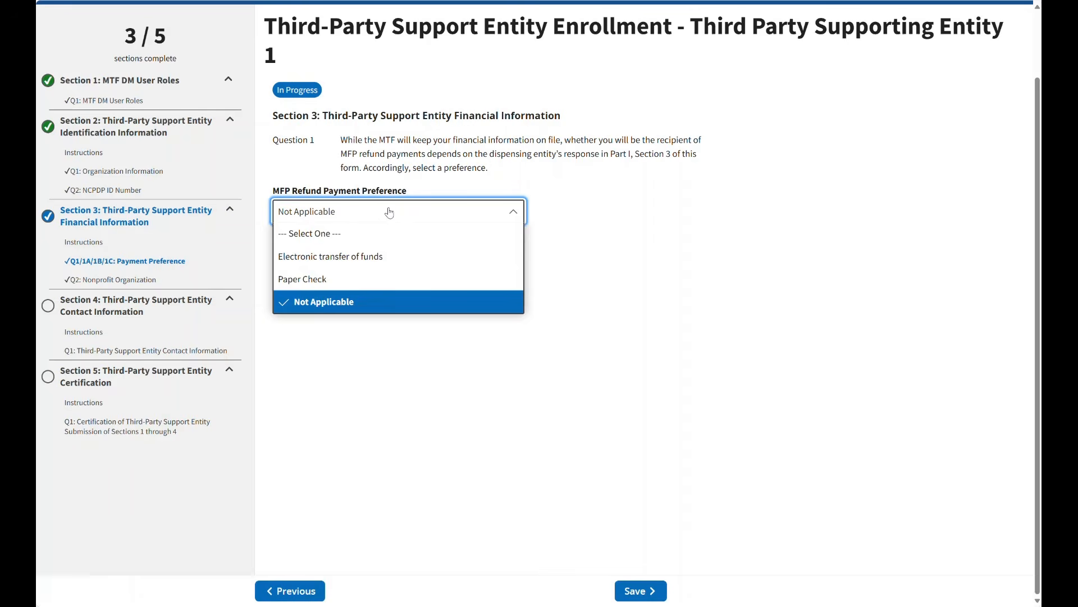
{"action": "left_click", "coordinate": [302, 281]}
{"action": "scroll", "coordinate": [629, 253], "scroll_direction": "down", "scroll_amount": 1}
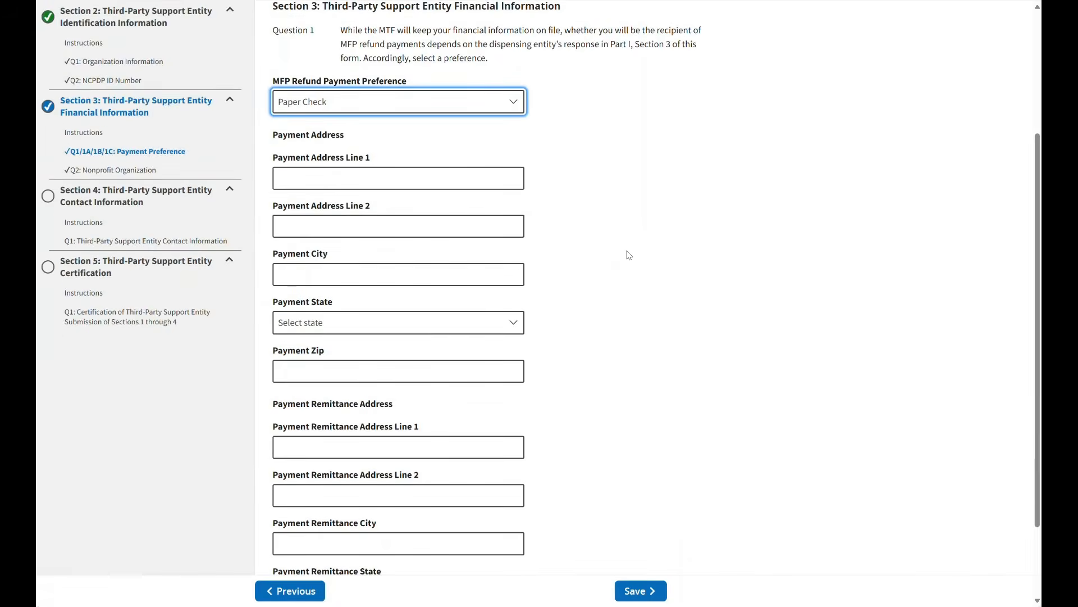
{"action": "scroll", "coordinate": [629, 253], "scroll_direction": "up", "scroll_amount": 2}
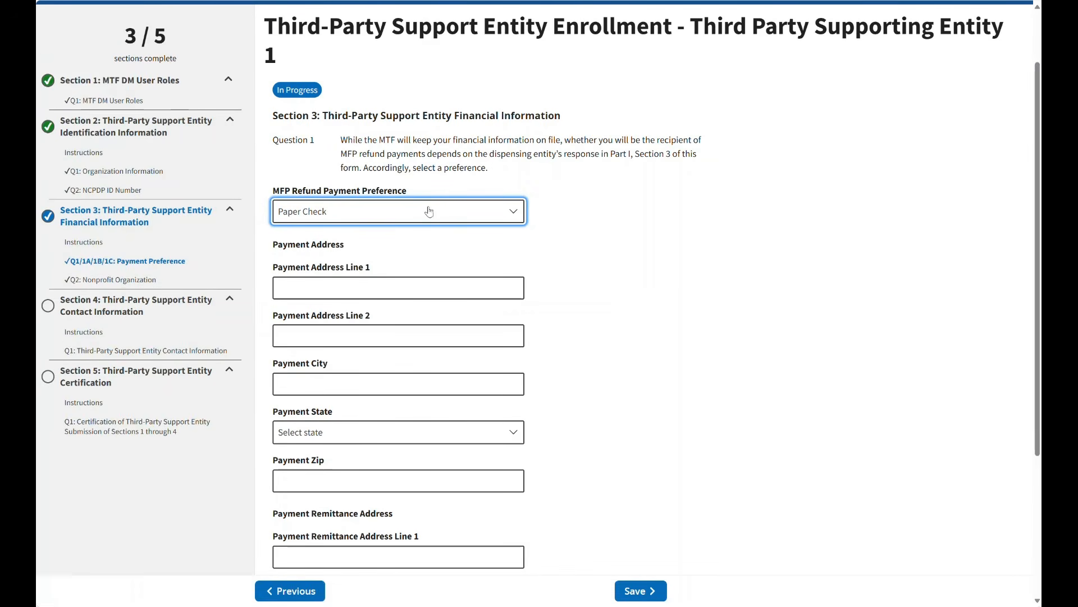
{"action": "left_click", "coordinate": [397, 213]}
{"action": "left_click", "coordinate": [319, 303]}
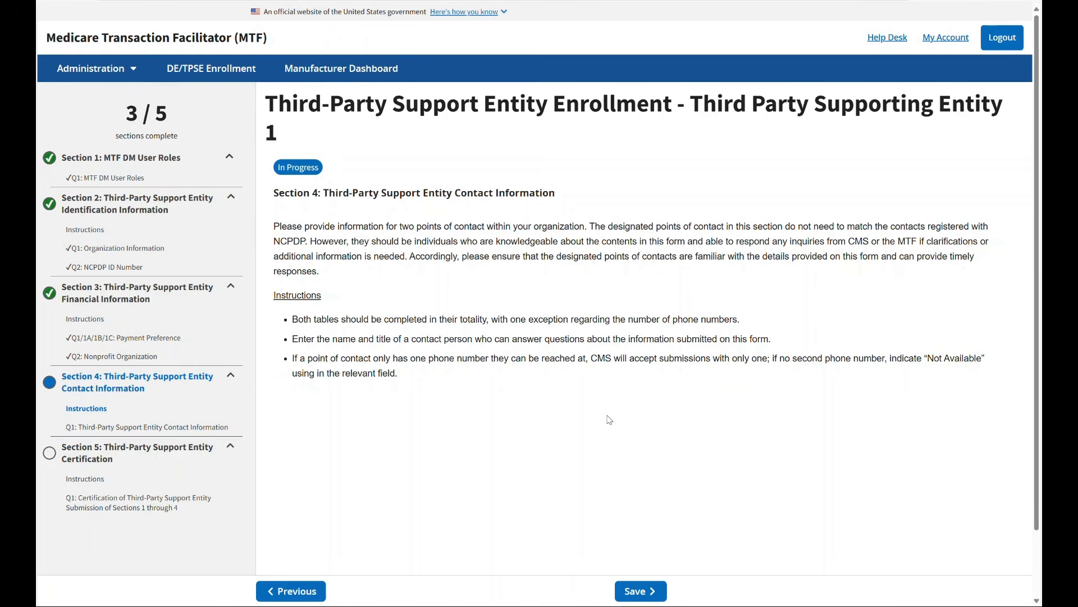
Step: Fill in the Section 4 primary point of contact with the first saved contact's details and the title President
{"action": "left_click", "coordinate": [638, 590]}
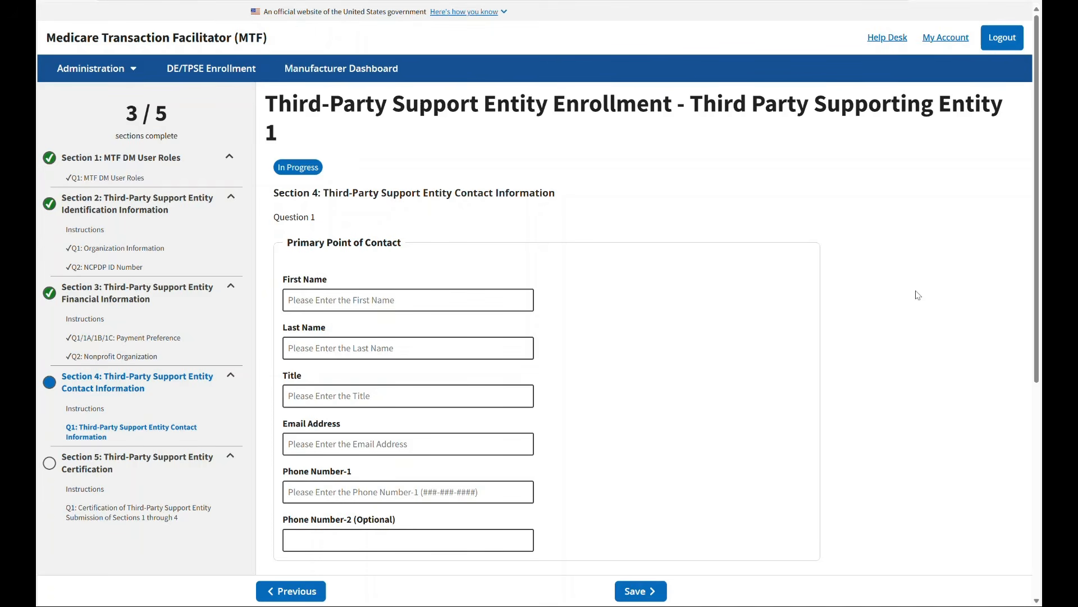
{"action": "scroll", "coordinate": [918, 295], "scroll_direction": "down", "scroll_amount": 3}
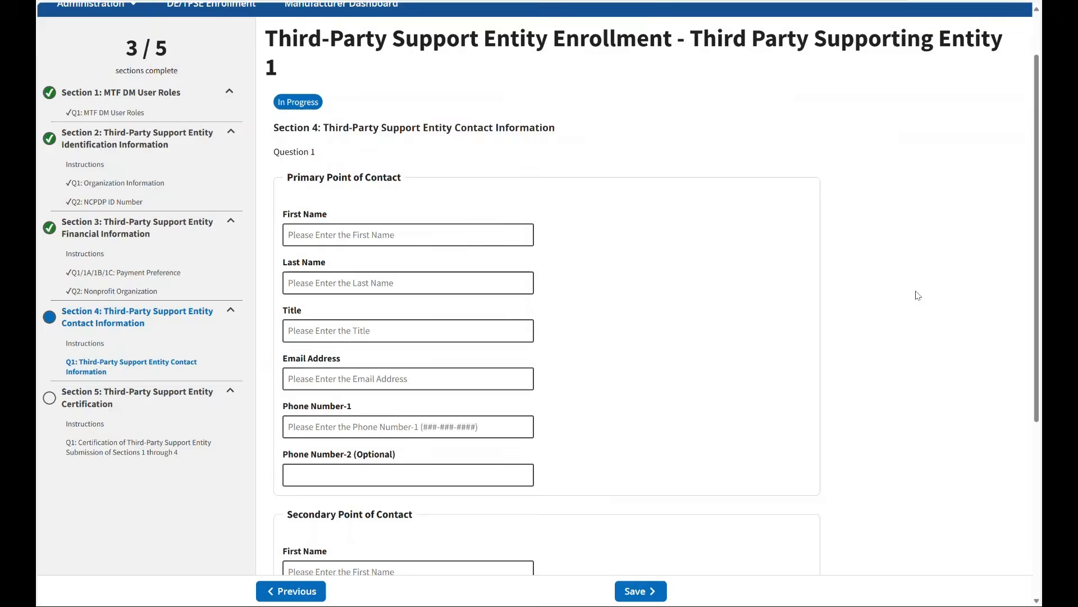
{"action": "scroll", "coordinate": [918, 295], "scroll_direction": "up", "scroll_amount": 2}
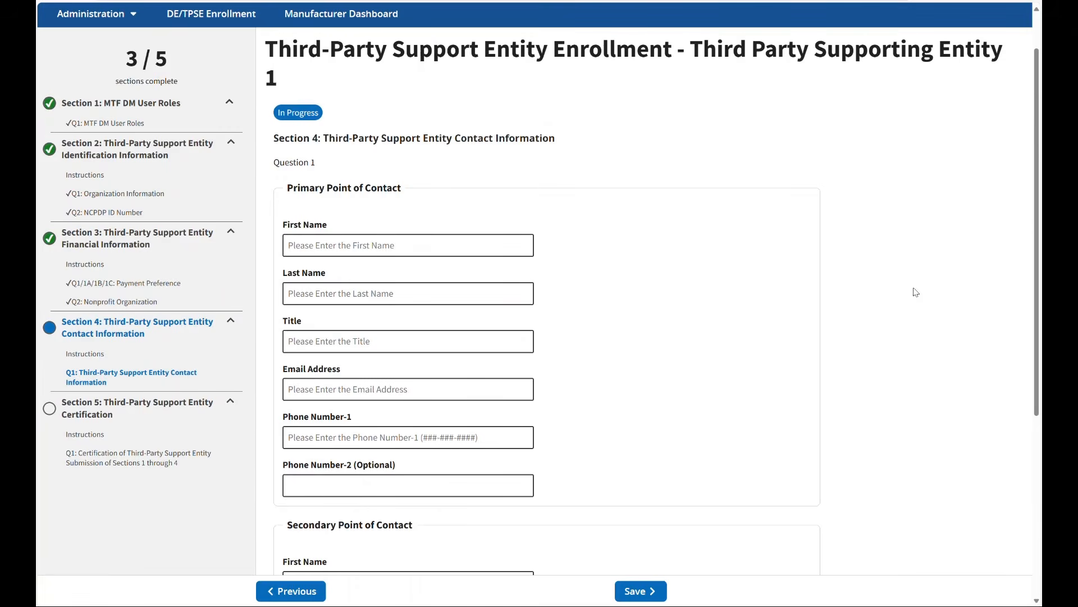
{"action": "left_click", "coordinate": [352, 246]}
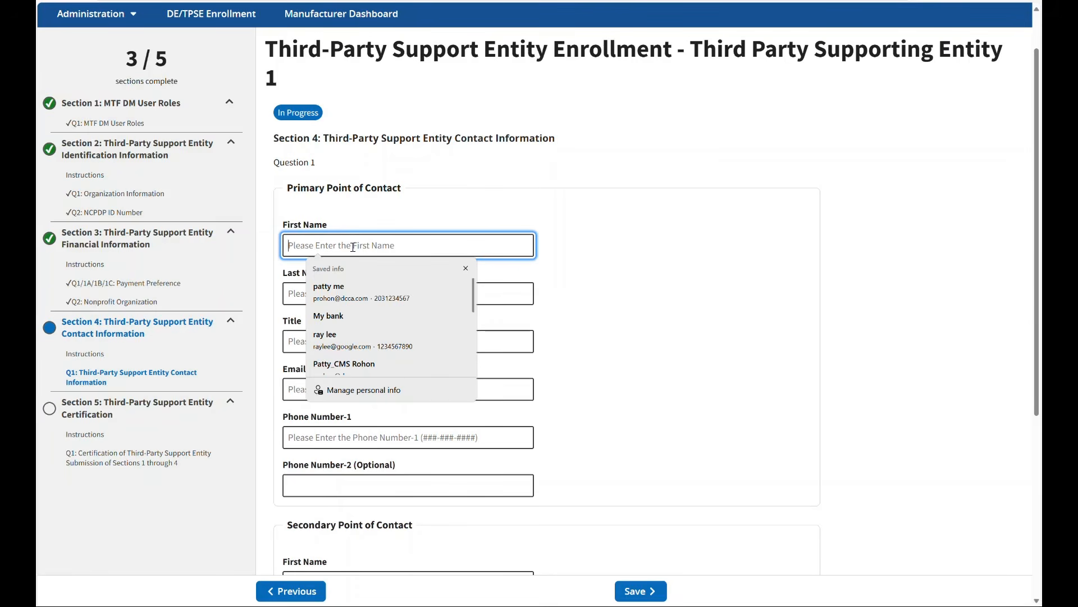
{"action": "left_click", "coordinate": [334, 287]}
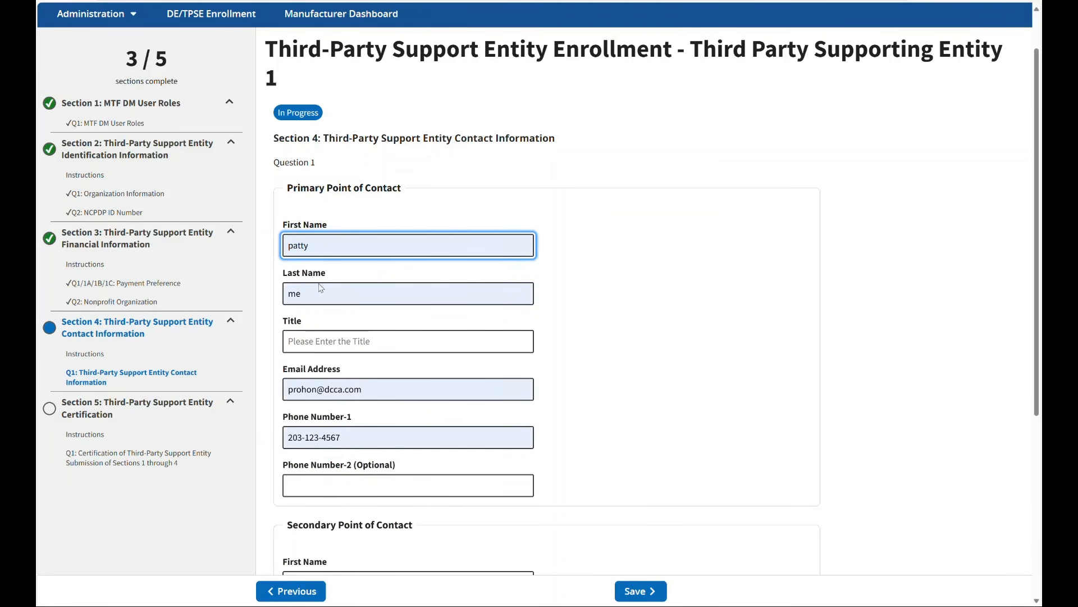
{"action": "scroll", "coordinate": [330, 313], "scroll_direction": "down", "scroll_amount": 1}
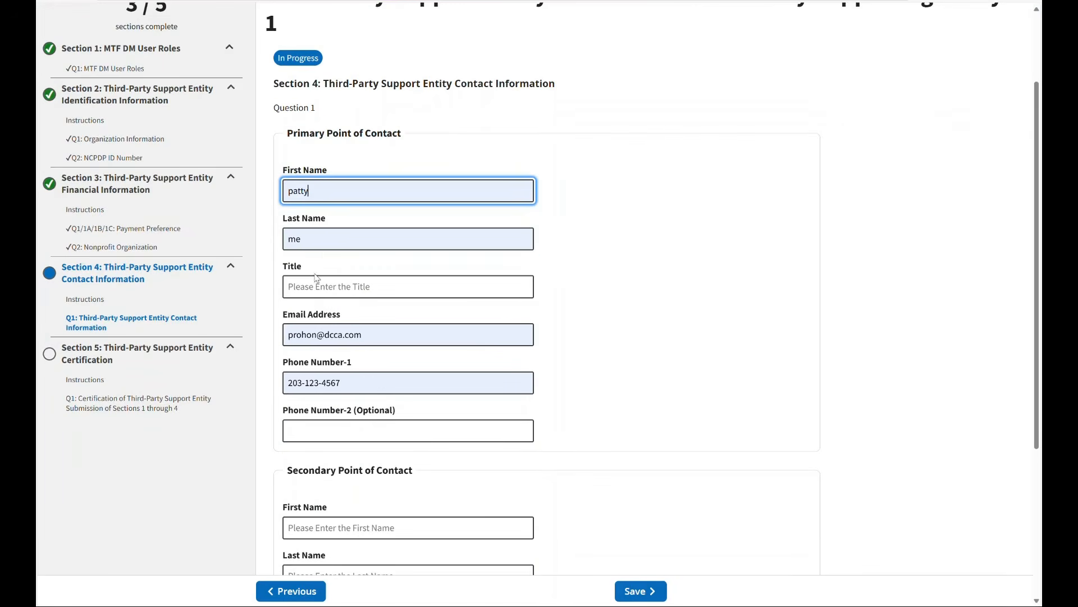
{"action": "left_click", "coordinate": [313, 284]}
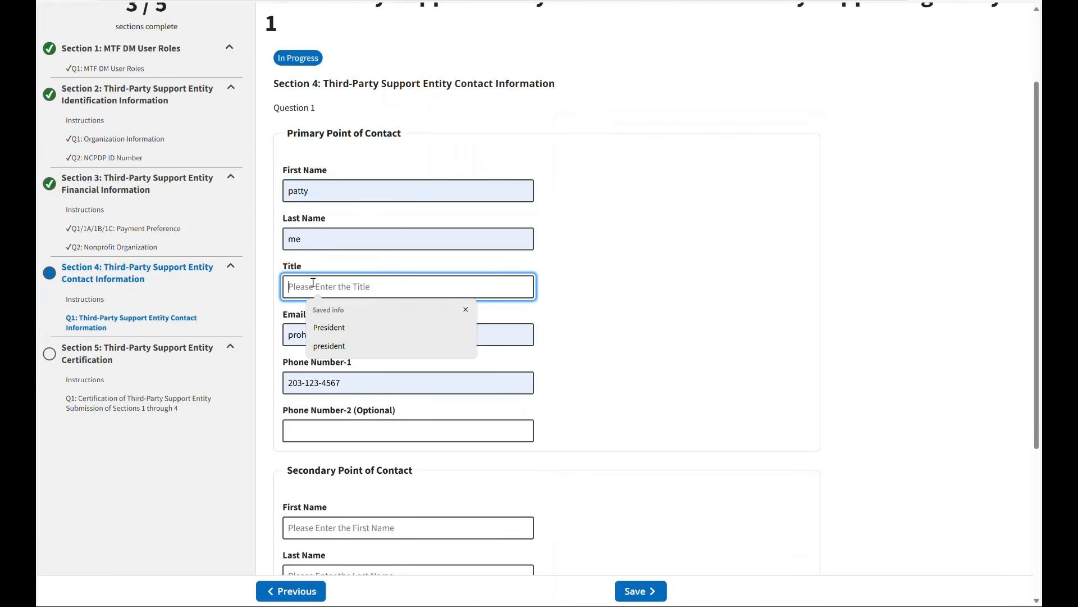
{"action": "left_click", "coordinate": [329, 327]}
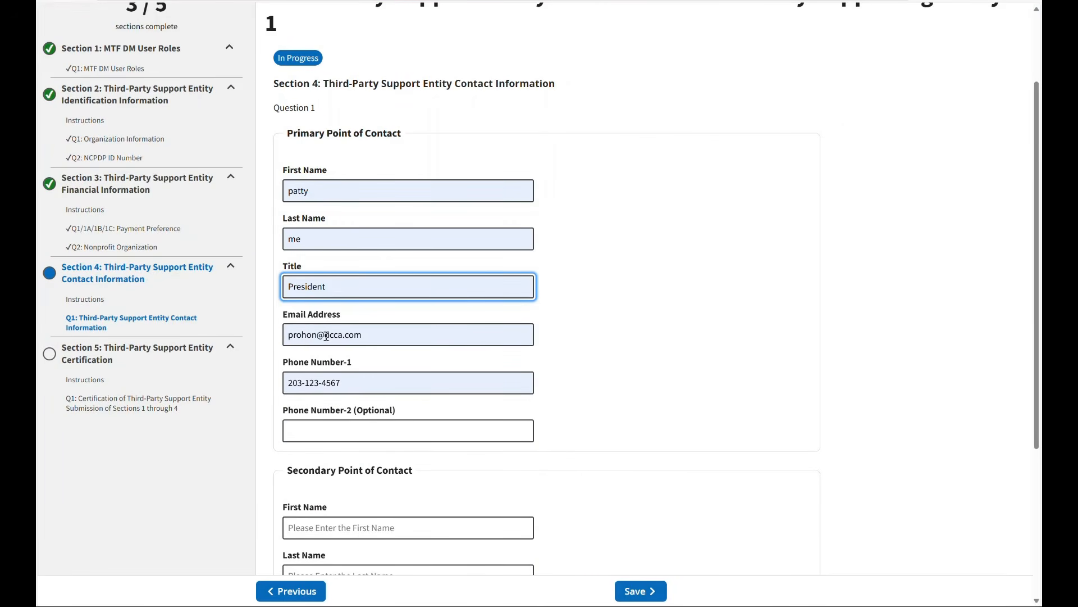
Step: Fill in the secondary point of contact with a different saved contact's details and the title Vice President
{"action": "scroll", "coordinate": [326, 335], "scroll_direction": "down", "scroll_amount": 1}
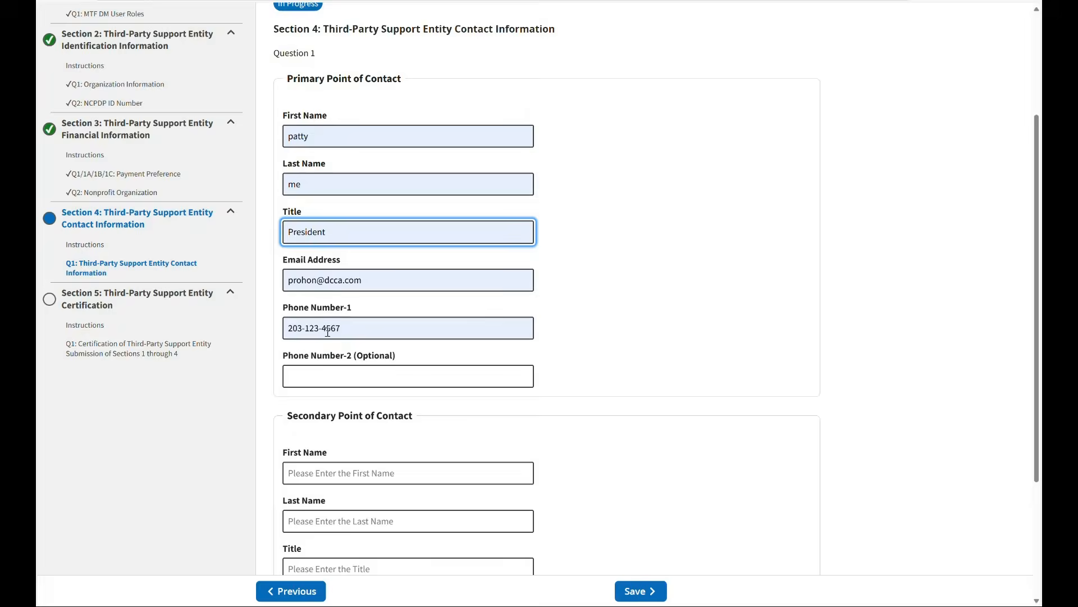
{"action": "scroll", "coordinate": [328, 332], "scroll_direction": "down", "scroll_amount": 3}
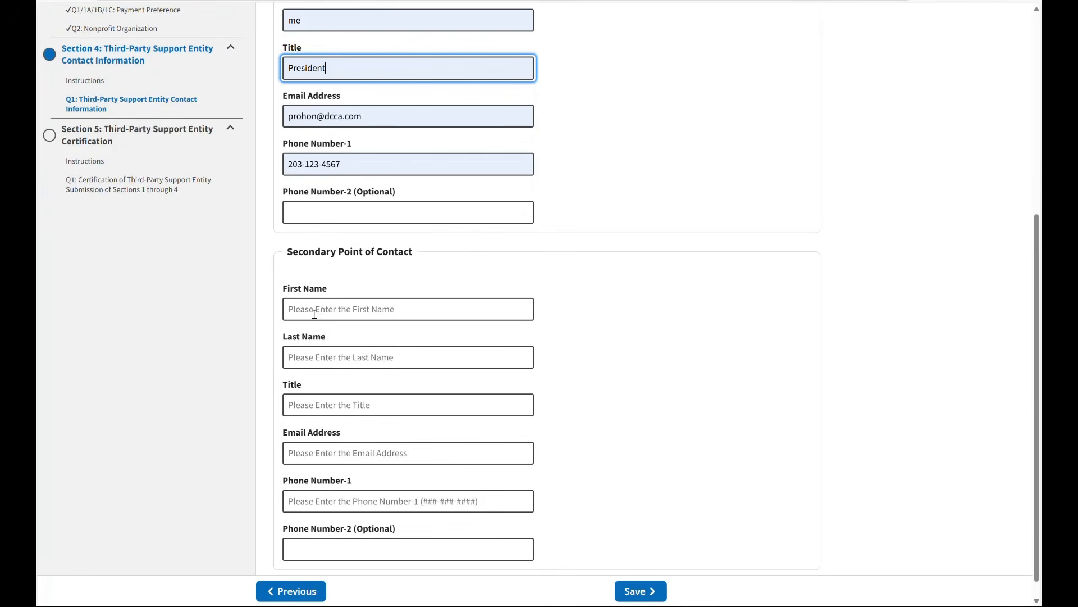
{"action": "left_click", "coordinate": [306, 309]}
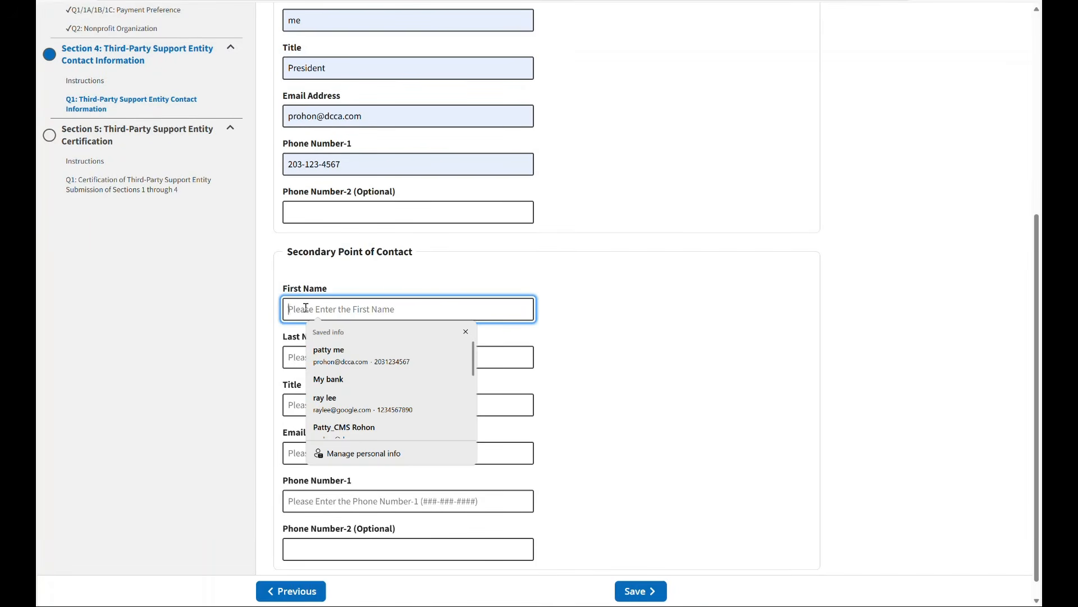
{"action": "left_click", "coordinate": [326, 399]}
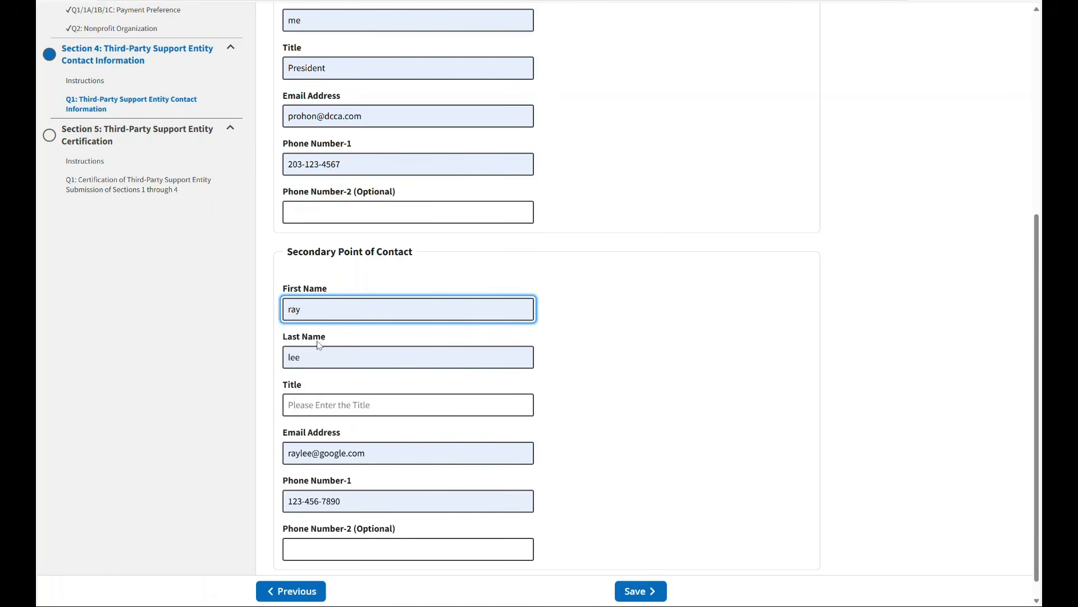
{"action": "left_click", "coordinate": [300, 406]}
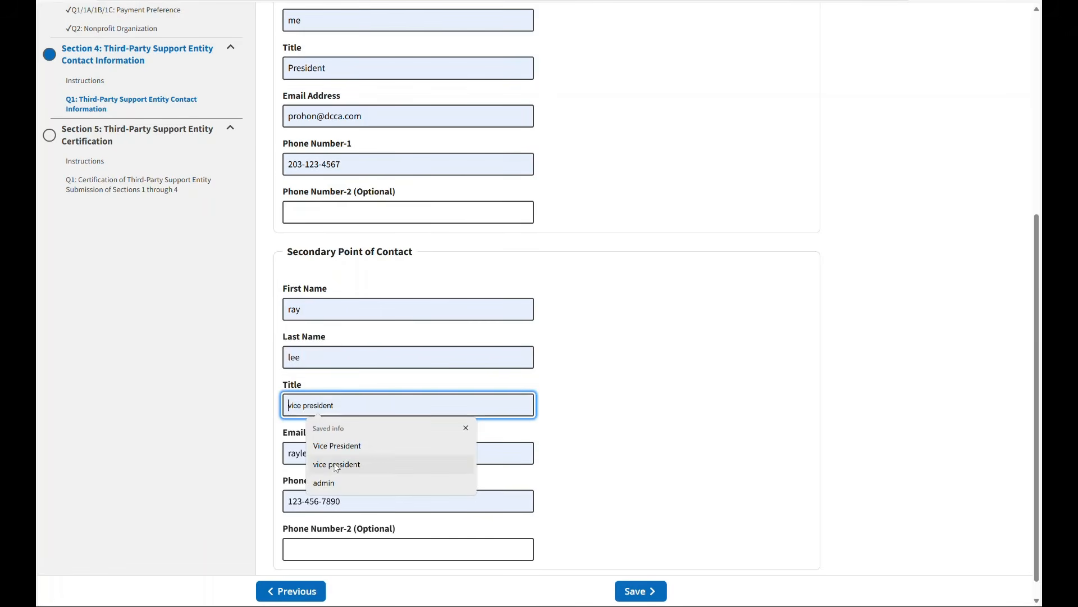
{"action": "left_click", "coordinate": [333, 446]}
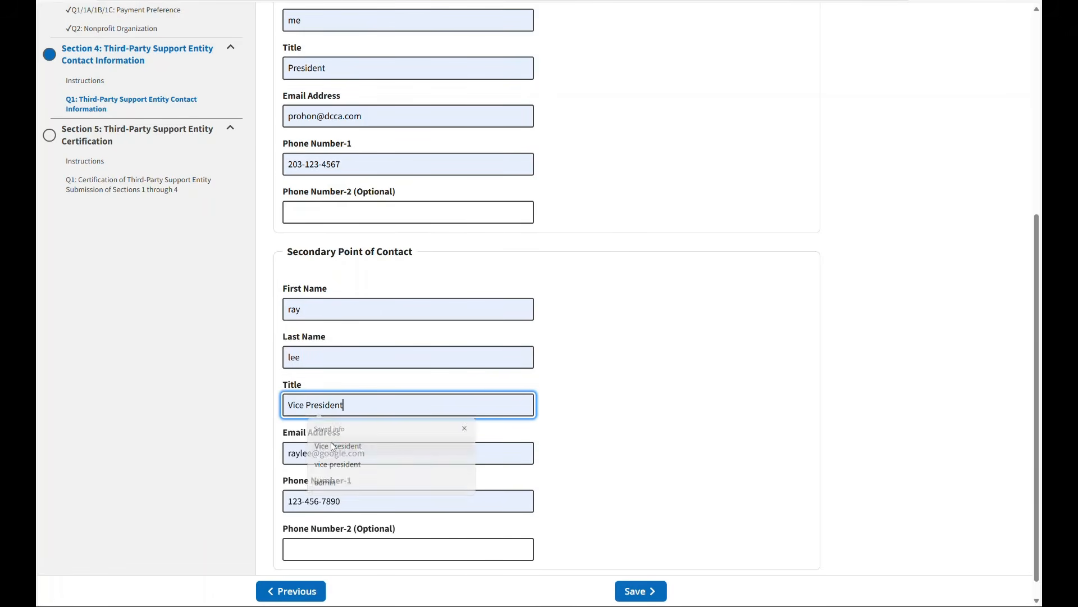
Step: Review and save both Section 4 points of contact, and proceed past the Section 5 instructions to the certification question
{"action": "scroll", "coordinate": [640, 365], "scroll_direction": "down", "scroll_amount": 1}
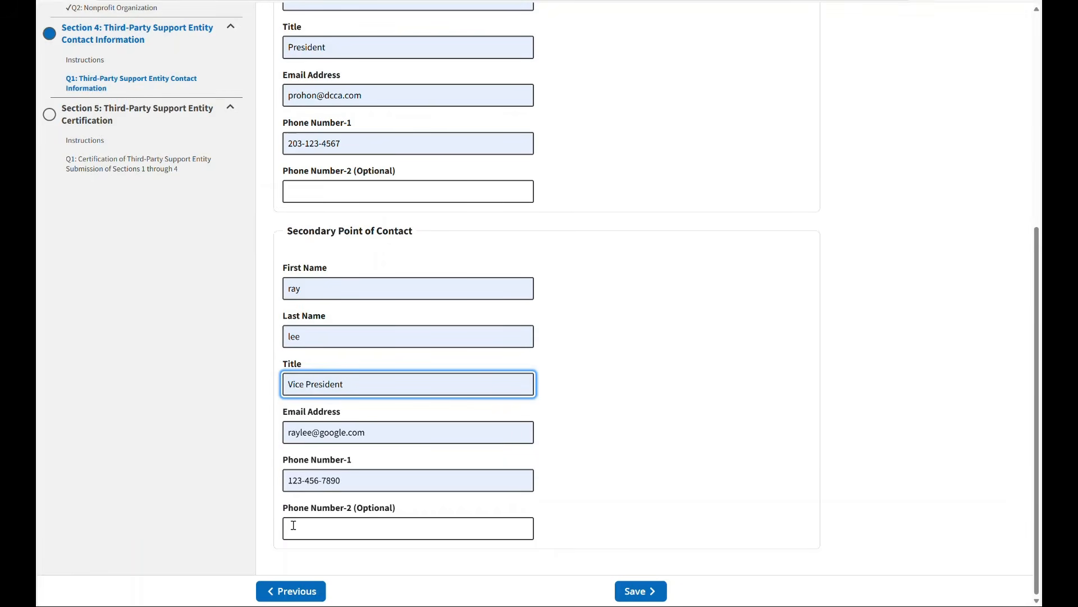
{"action": "scroll", "coordinate": [690, 369], "scroll_direction": "up", "scroll_amount": 4}
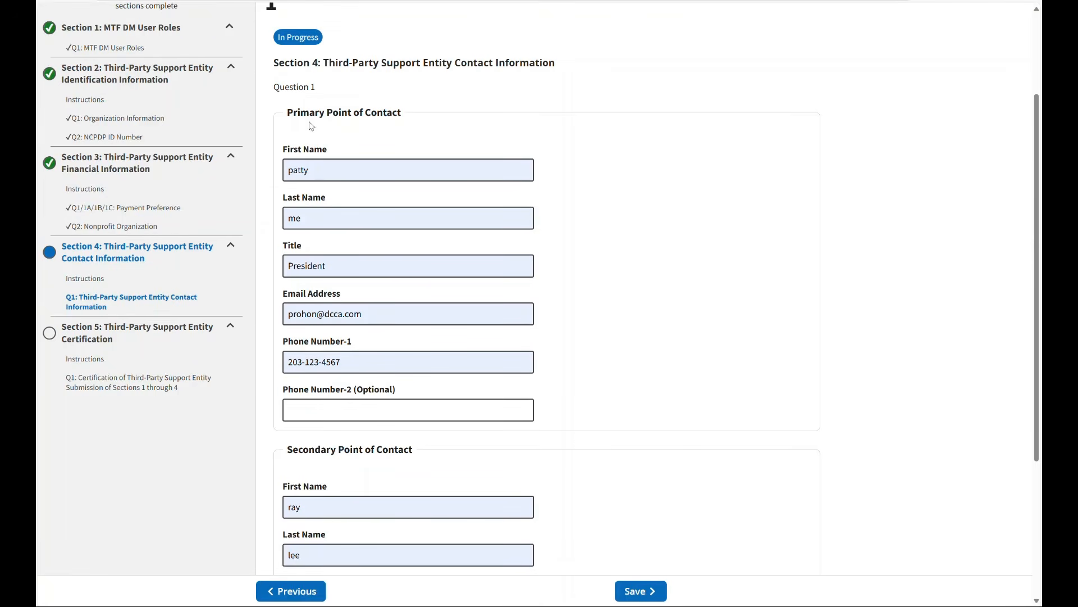
{"action": "scroll", "coordinate": [711, 313], "scroll_direction": "down", "scroll_amount": 1}
{"action": "scroll", "coordinate": [697, 314], "scroll_direction": "down", "scroll_amount": 2}
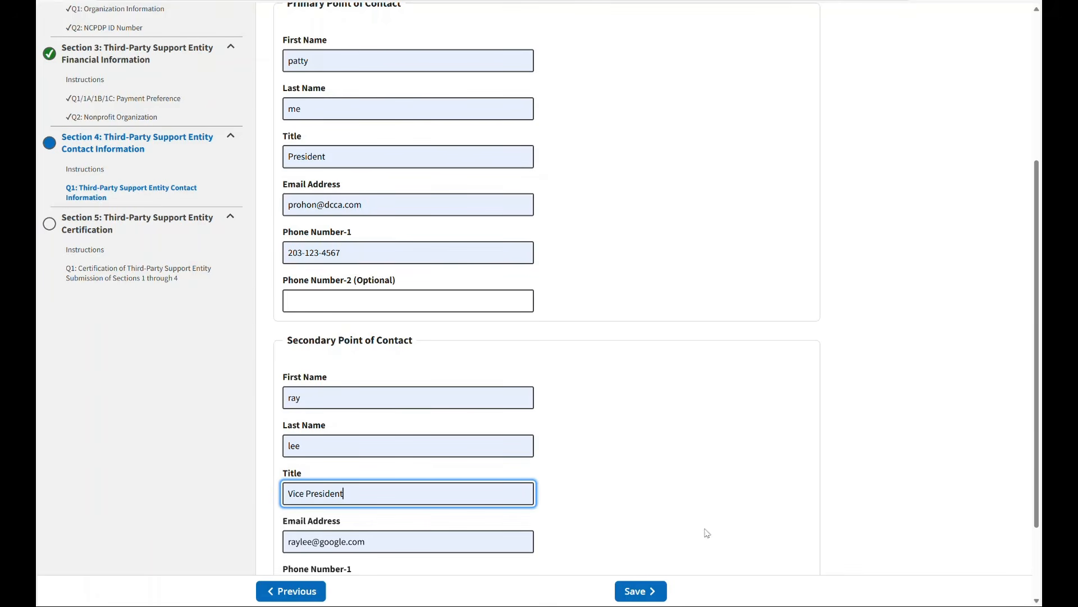
{"action": "left_click", "coordinate": [641, 596]}
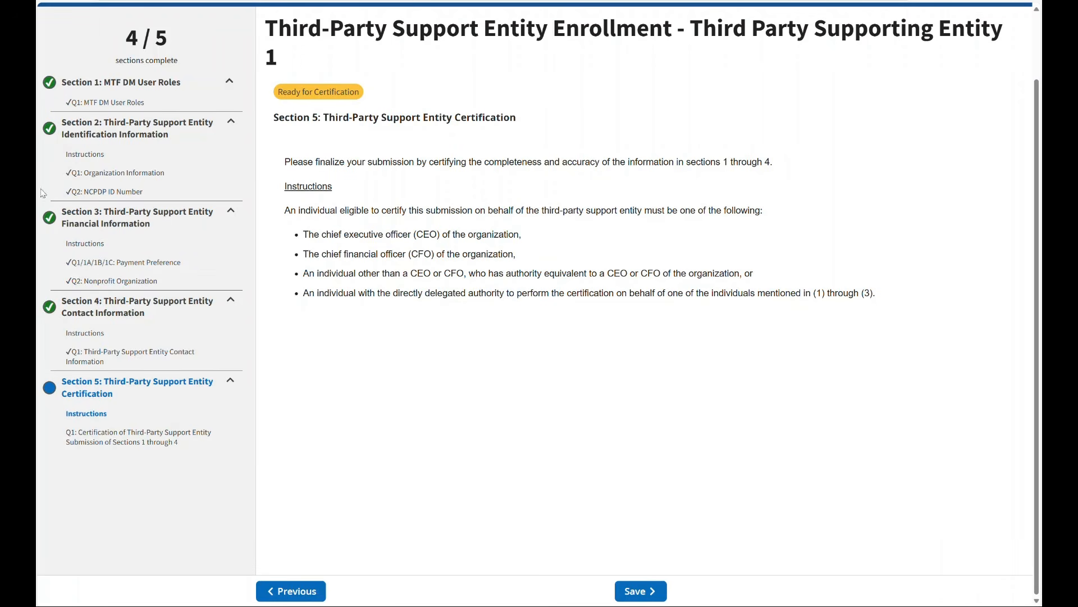
{"action": "scroll", "coordinate": [539, 303], "scroll_direction": "up", "scroll_amount": 2}
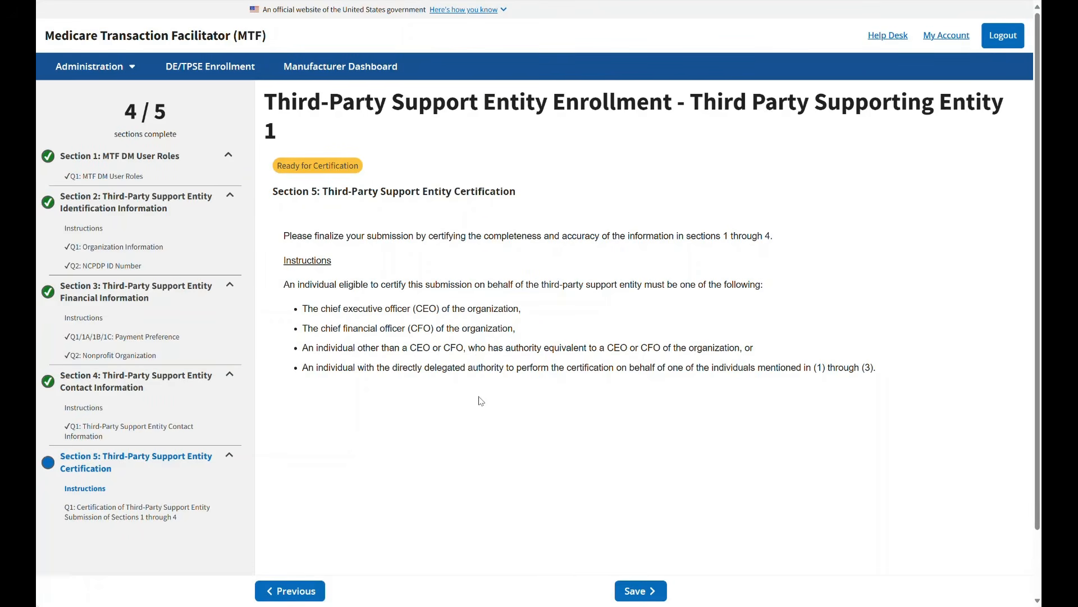
{"action": "left_click", "coordinate": [635, 593]}
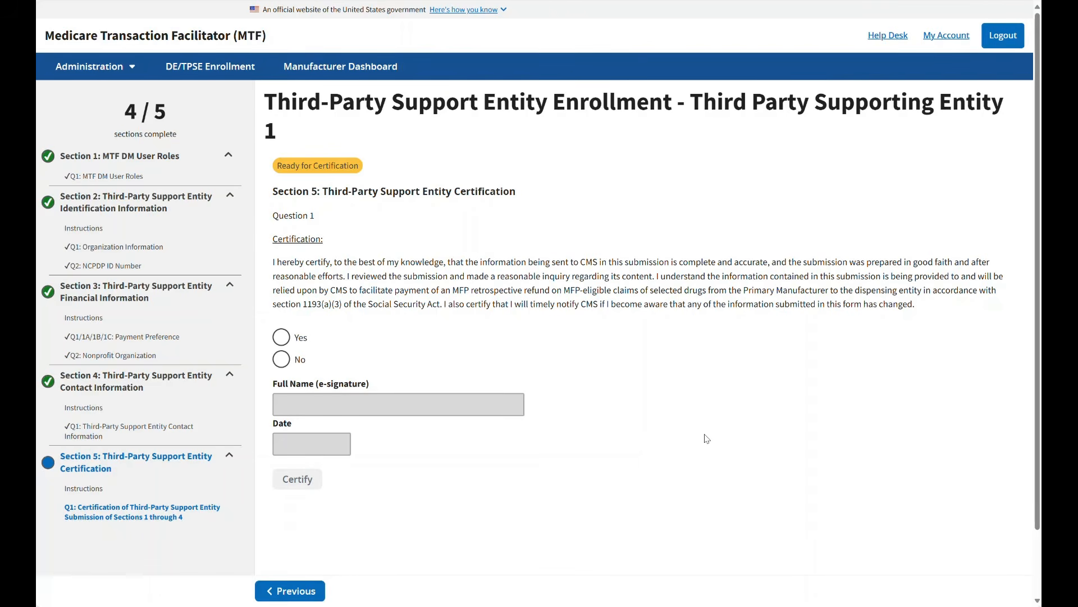
Step: Answer Yes to the Section 5 certification statement and enter the certifier's full name as the e-signature
{"action": "left_click", "coordinate": [282, 337]}
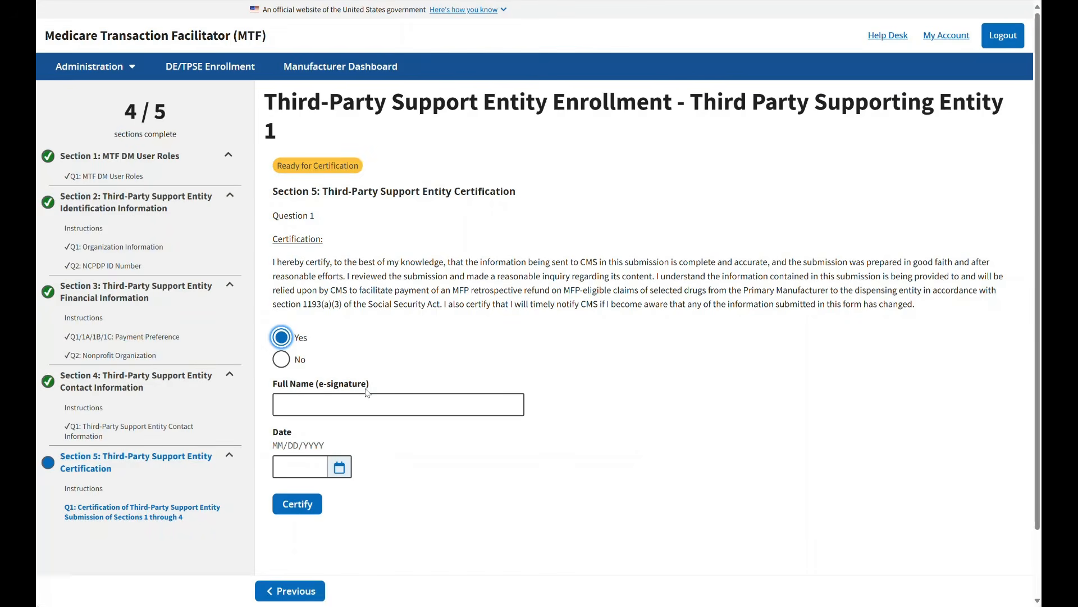
{"action": "left_click", "coordinate": [322, 403]}
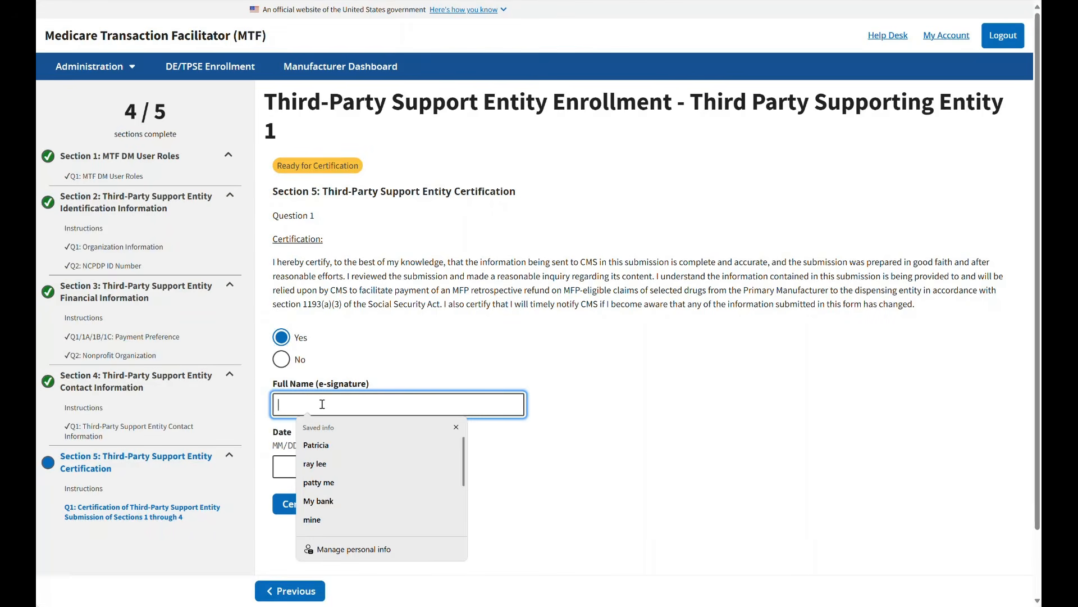
{"action": "type", "text": "patty"}
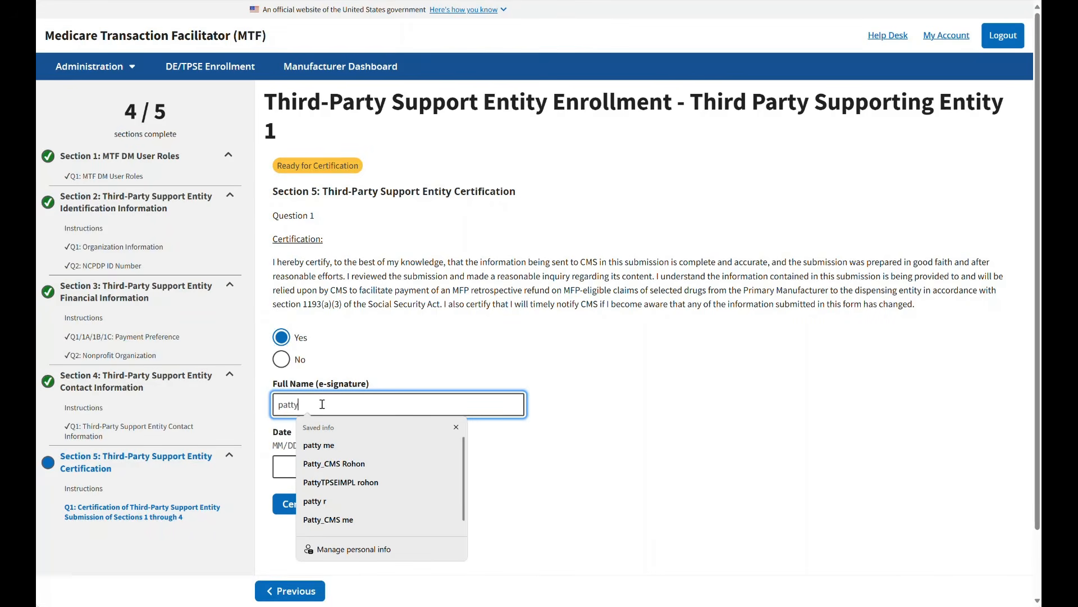
{"action": "type", "text": " me"}
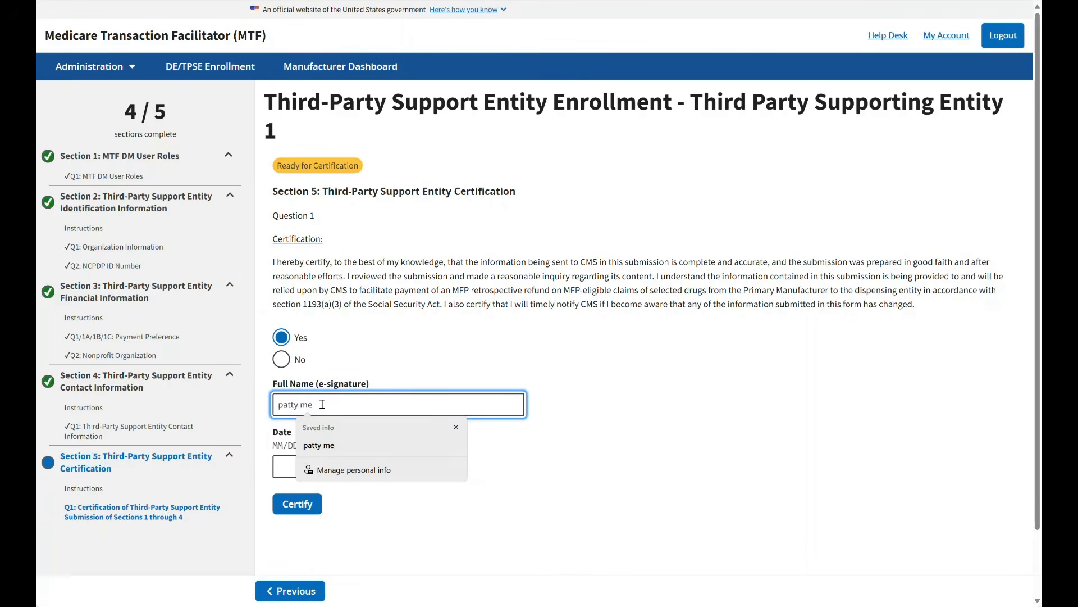
{"action": "left_click", "coordinate": [323, 444]}
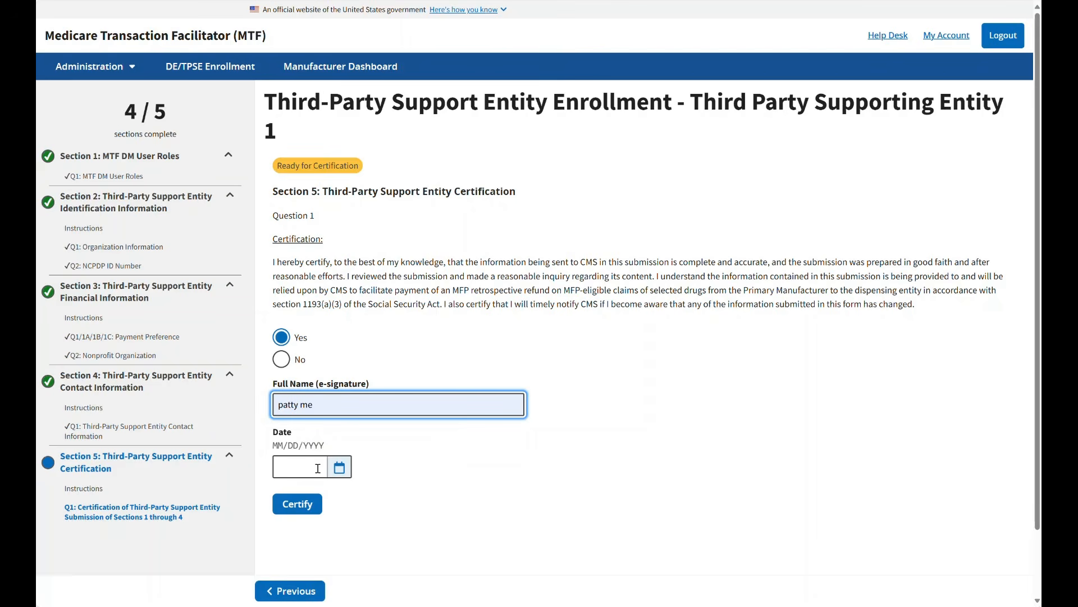
Step: Set the certification date to 05/20/2025 and certify the enrollment form
{"action": "left_click", "coordinate": [339, 467]}
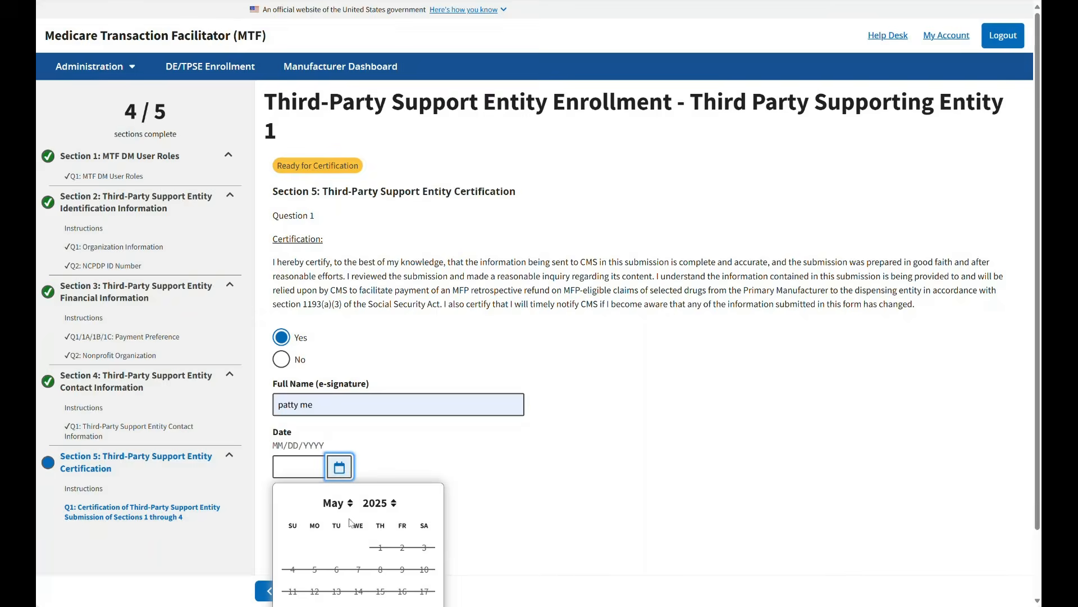
{"action": "scroll", "coordinate": [349, 523], "scroll_direction": "down", "scroll_amount": 1}
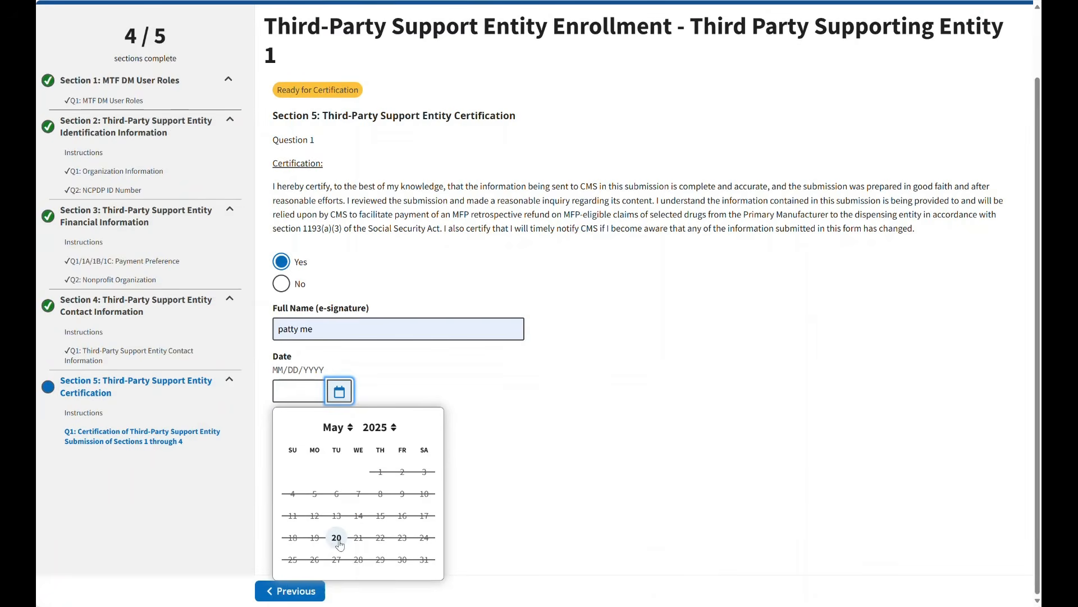
{"action": "left_click", "coordinate": [338, 542]}
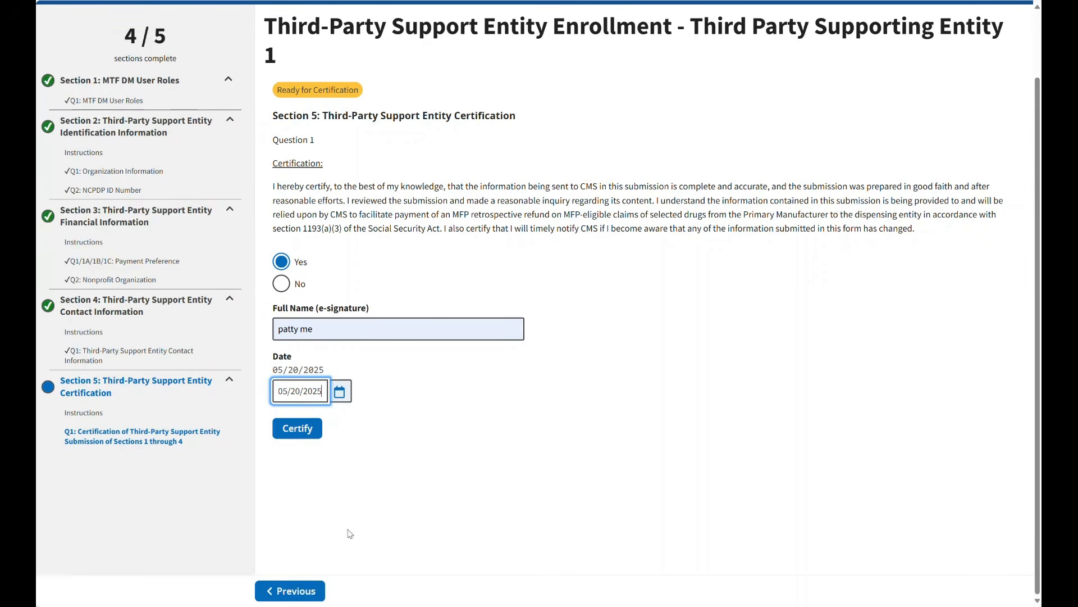
{"action": "left_click", "coordinate": [288, 436]}
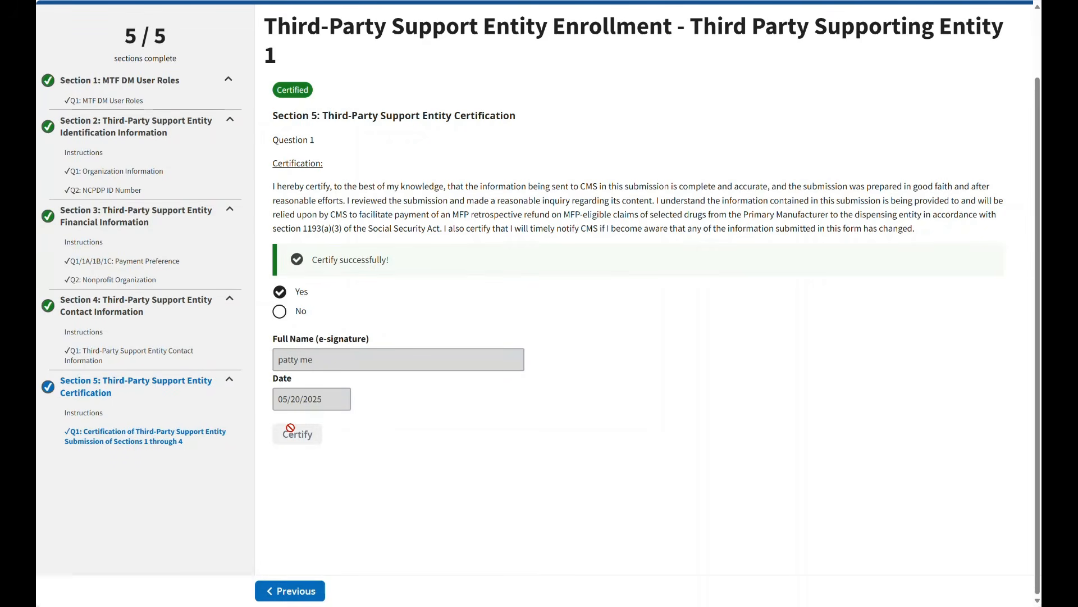